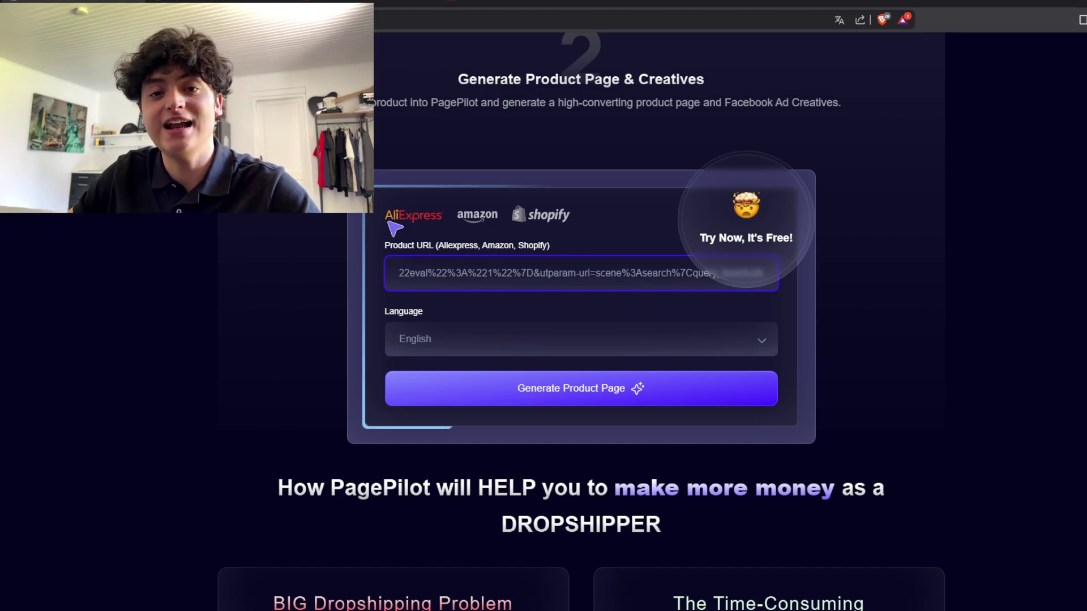
Step: Set the language to French and generate the product page from the AliExpress product URL
left_click(418, 331)
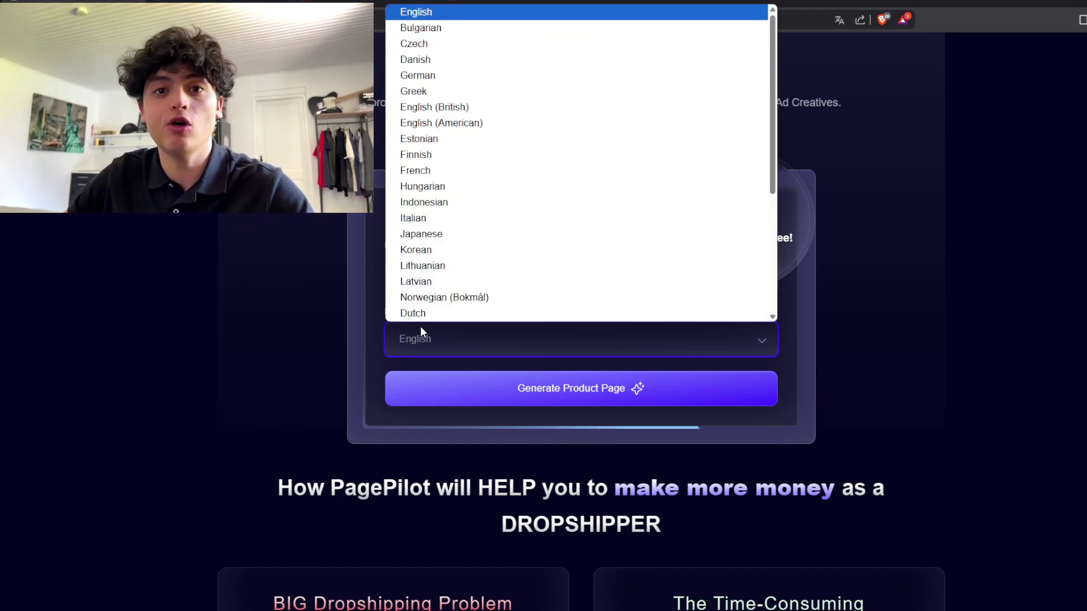
left_click(414, 171)
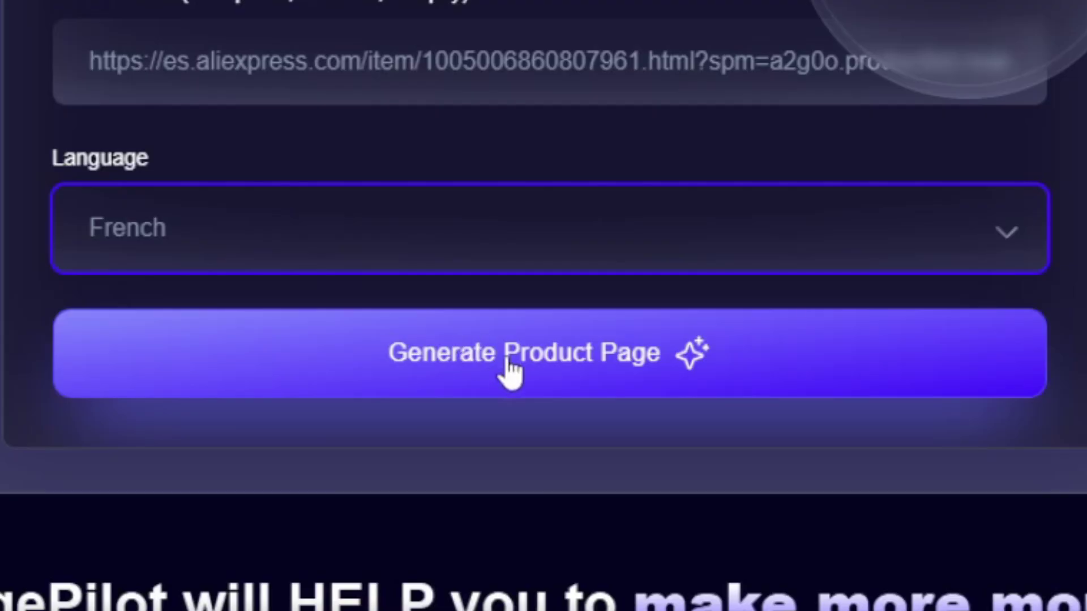
left_click(535, 378)
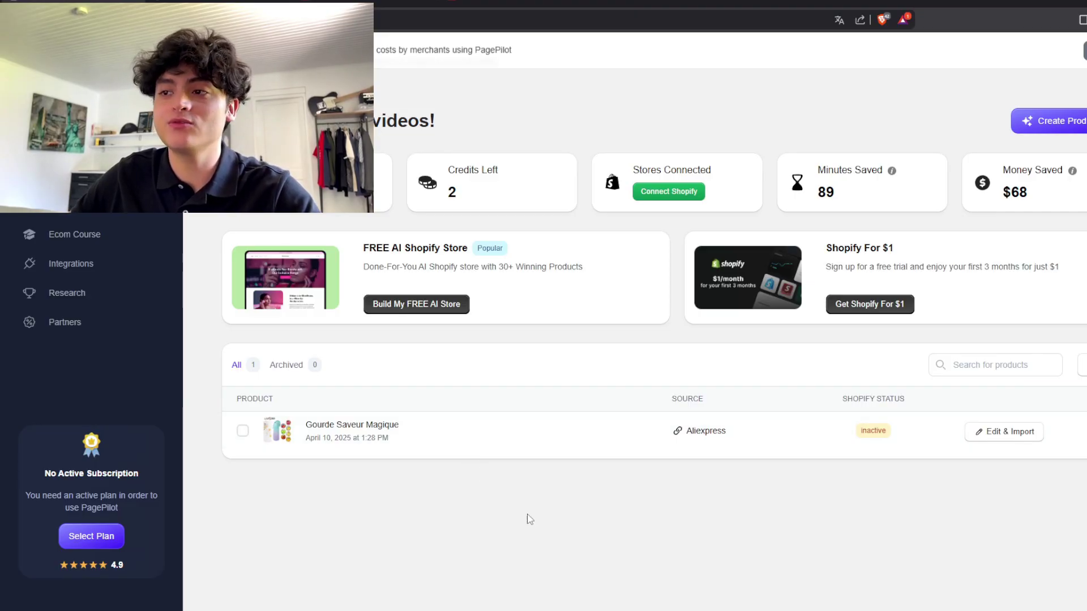
Step: Open the Gourde Saveur Magique product for editing and review its purchase options, delivery information and return policy
left_click(1015, 442)
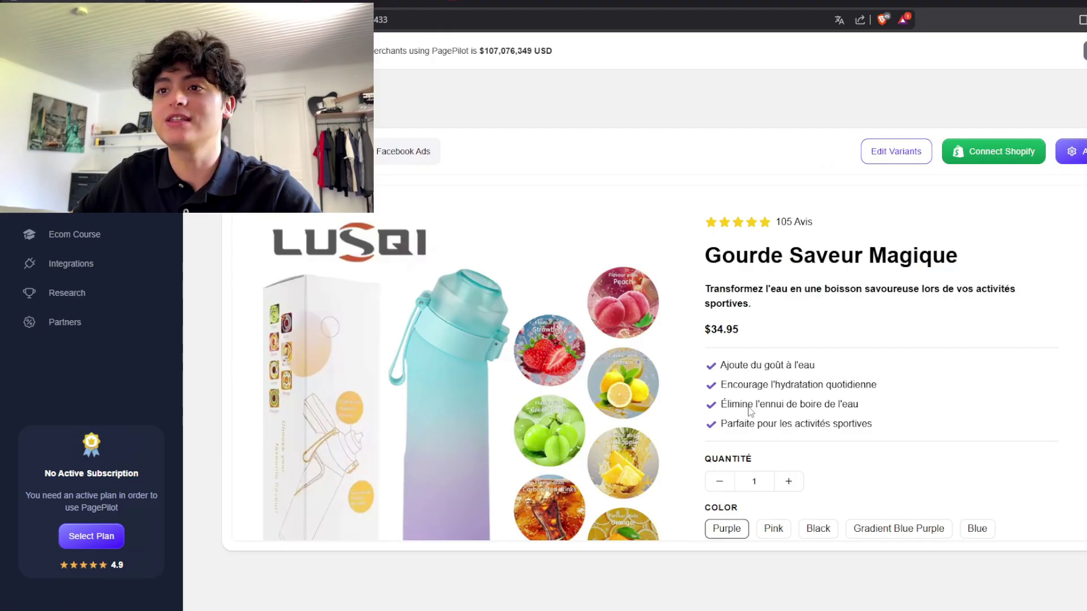
scroll(750, 412, "down", 3)
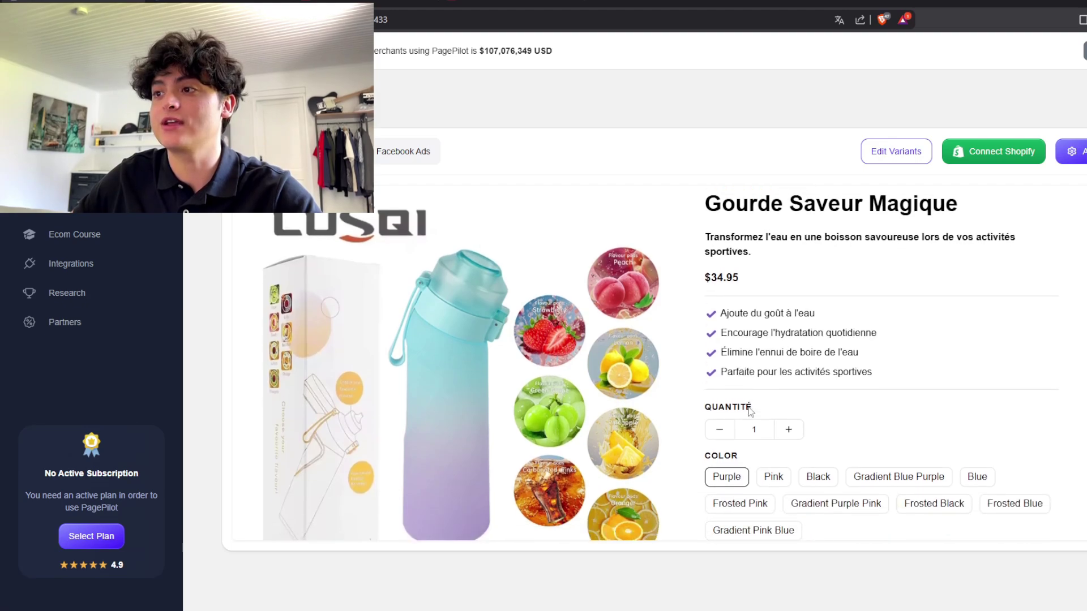
scroll(750, 411, "down", 2)
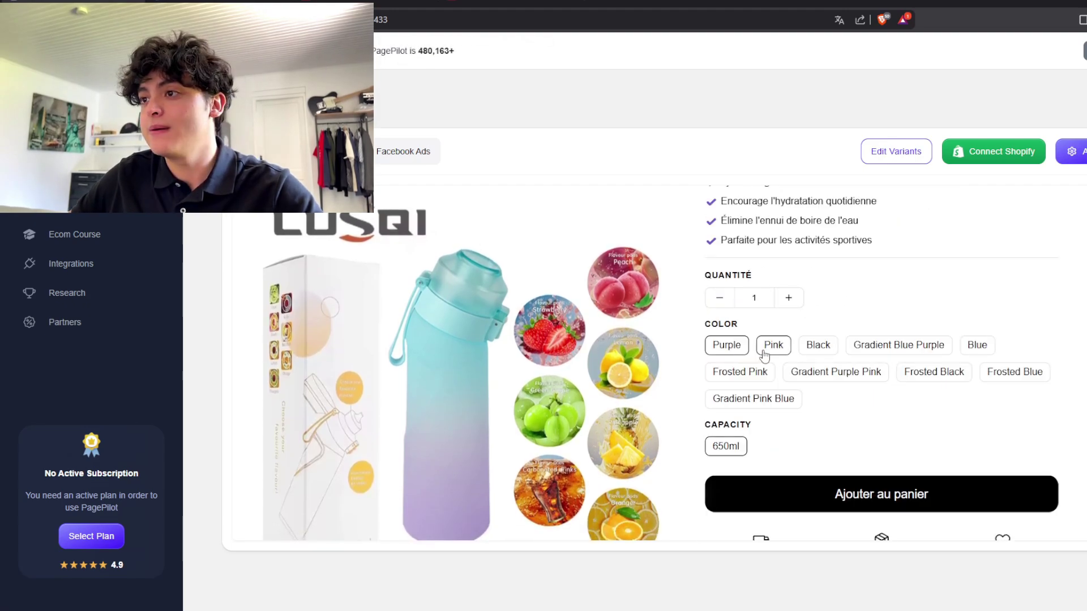
scroll(746, 321, "down", 1)
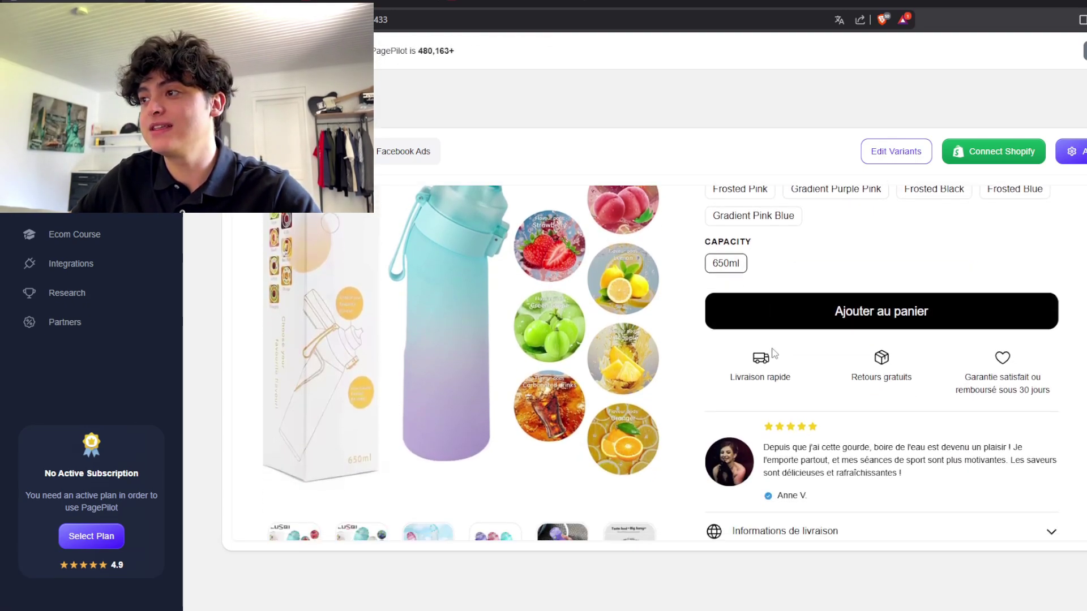
scroll(770, 362, "down", 2)
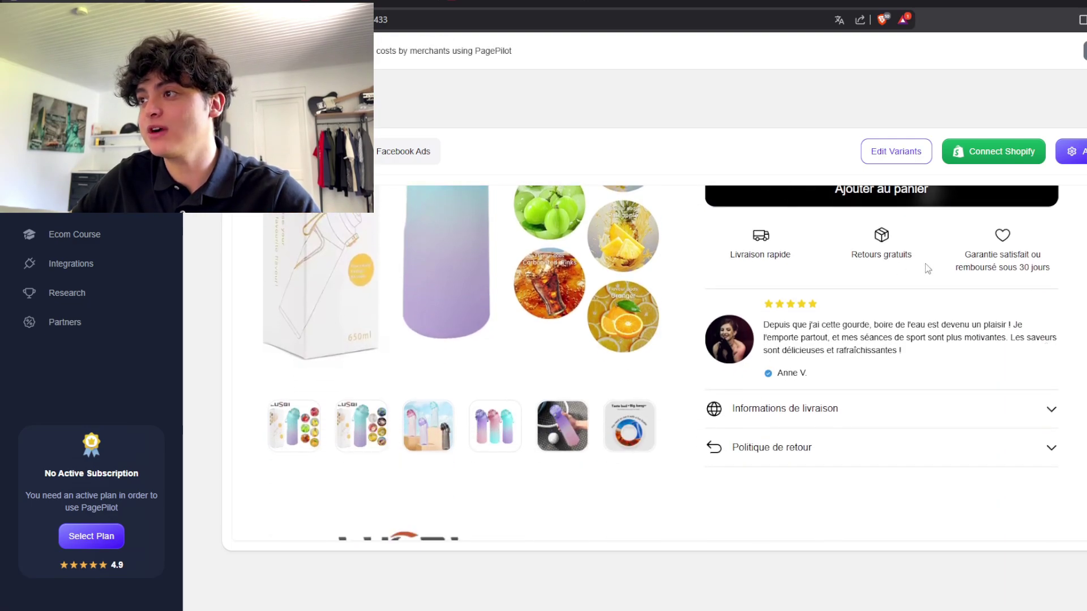
left_click(852, 411)
left_click(919, 413)
left_click(892, 447)
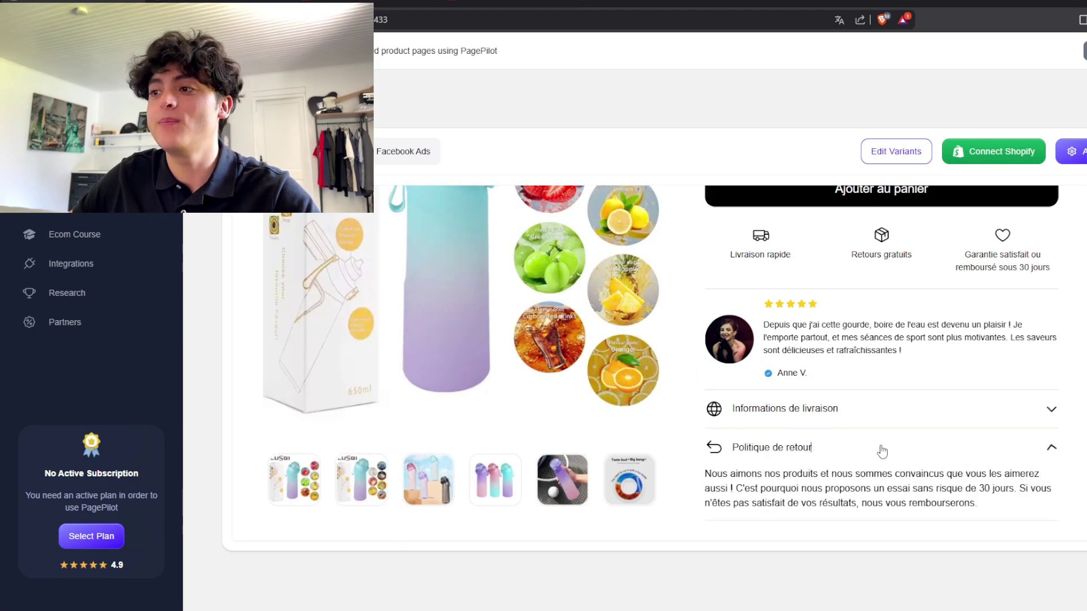
Step: Review the benefits, comparison table, promotional section and customer reviews on the rest of the generated product page
scroll(821, 425, "down", 10)
scroll(820, 425, "down", 3)
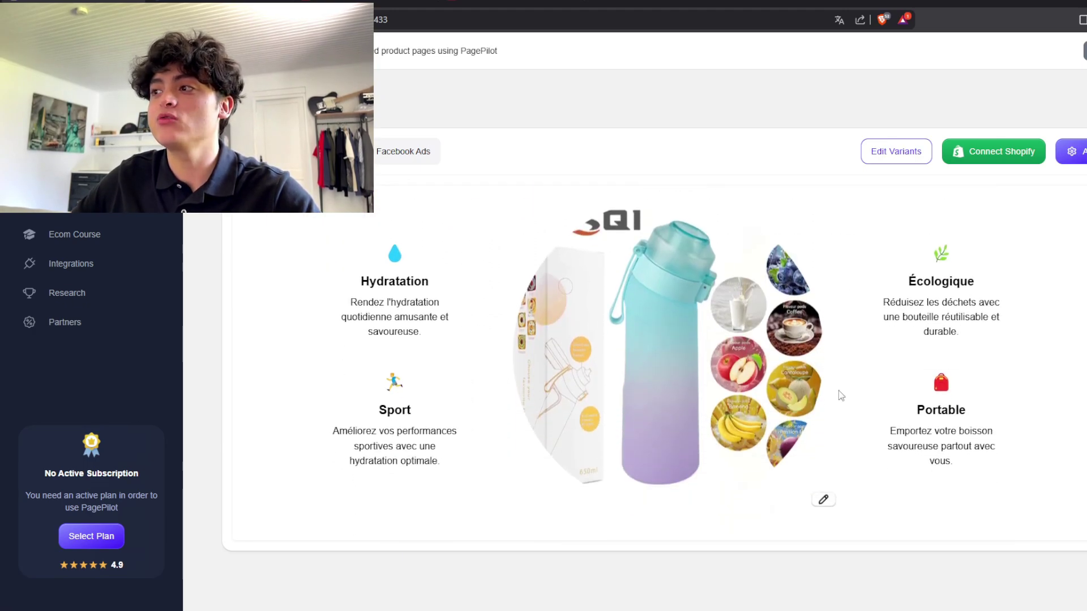
scroll(343, 372, "down", 10)
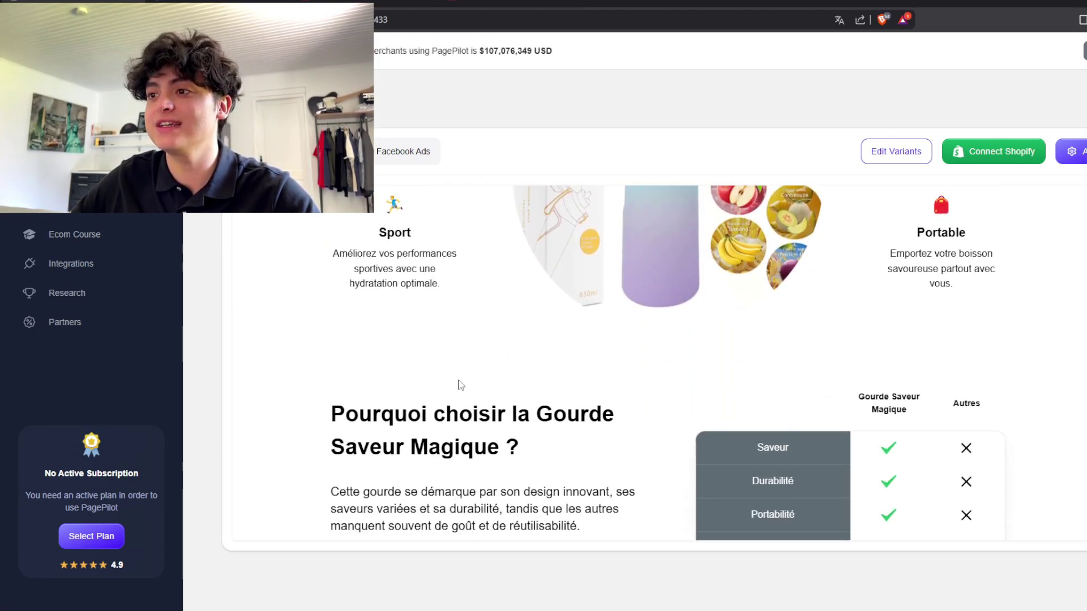
scroll(572, 412, "down", 15)
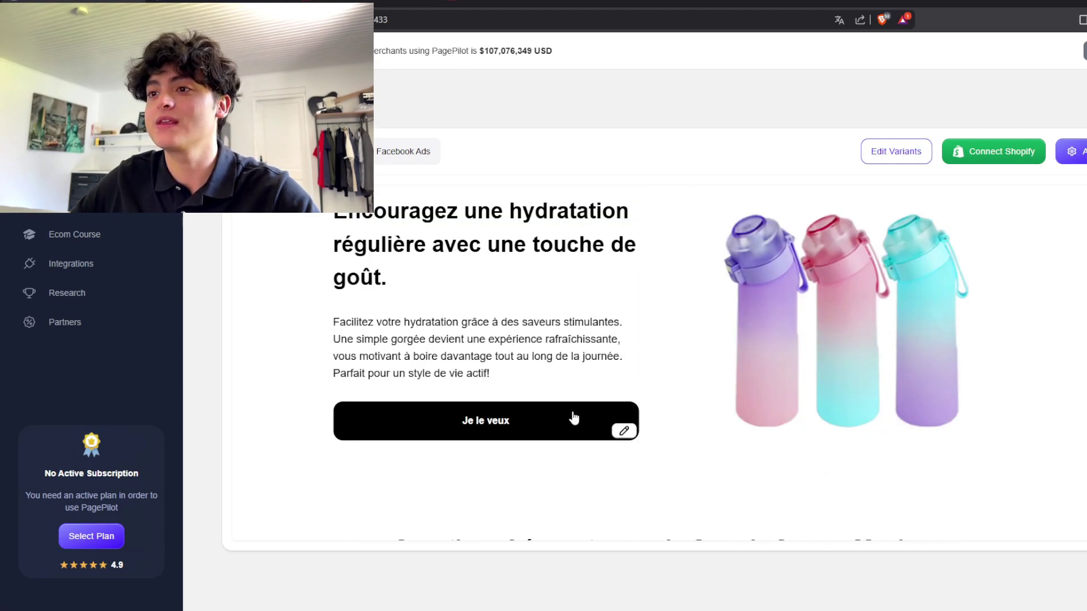
scroll(574, 412, "down", 10)
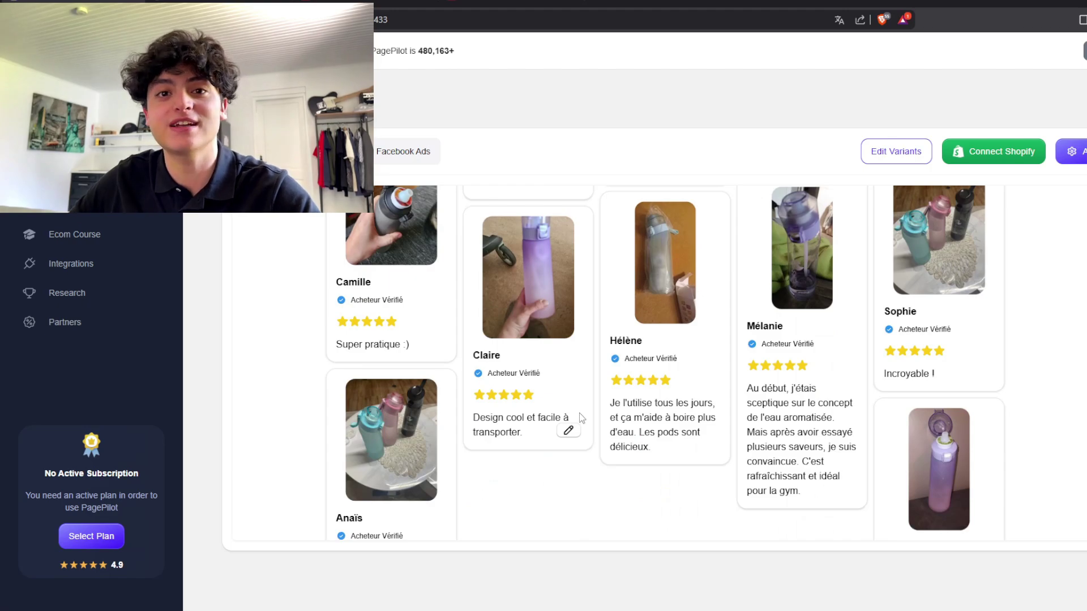
scroll(579, 412, "down", 2)
scroll(579, 417, "down", 2)
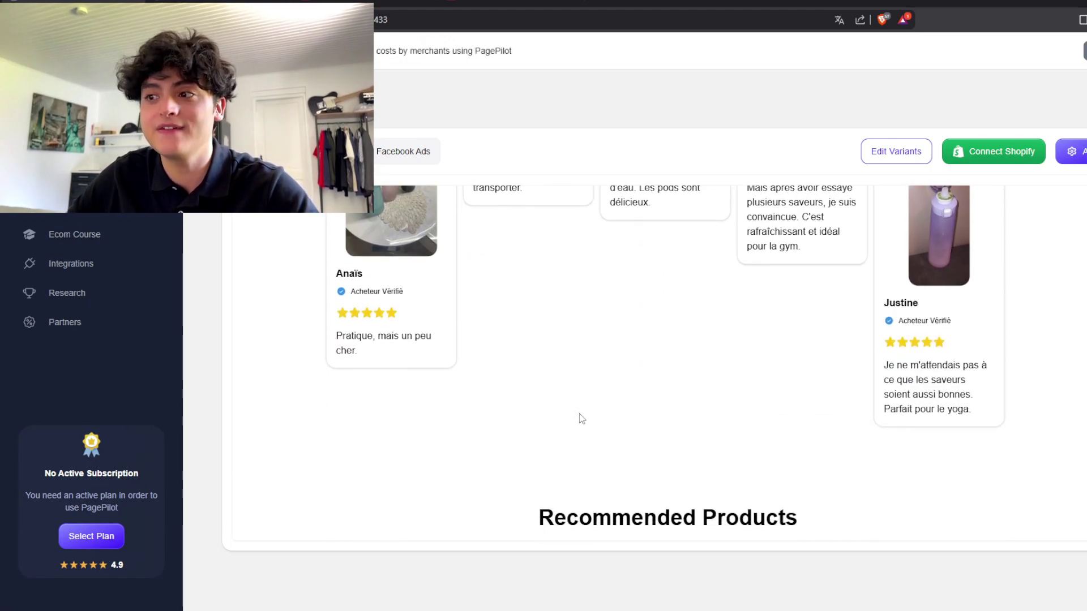
scroll(678, 441, "up", 7)
scroll(679, 441, "up", 4)
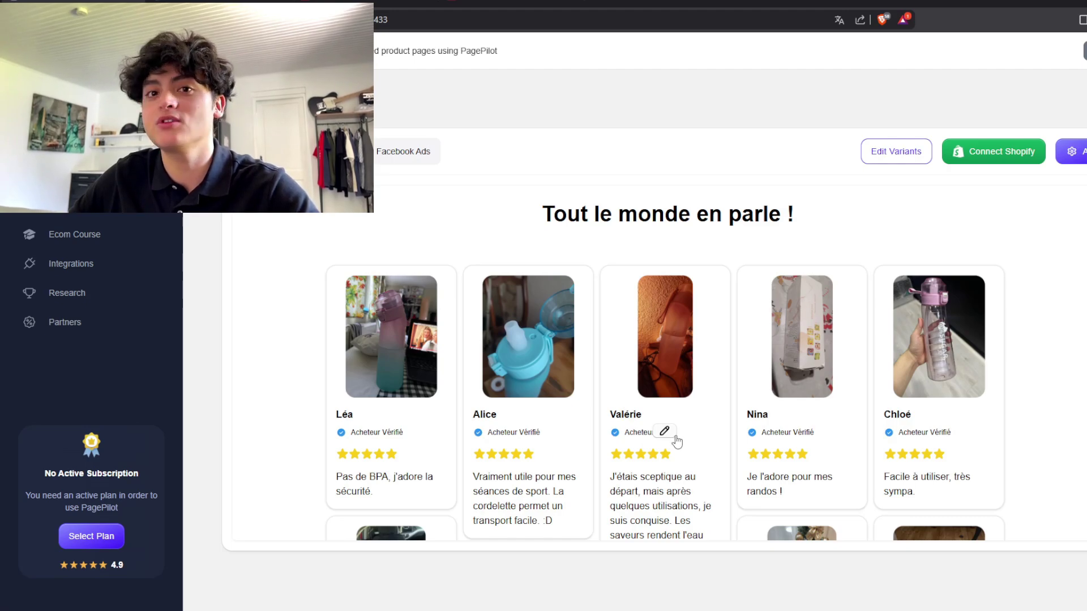
scroll(675, 441, "up", 10)
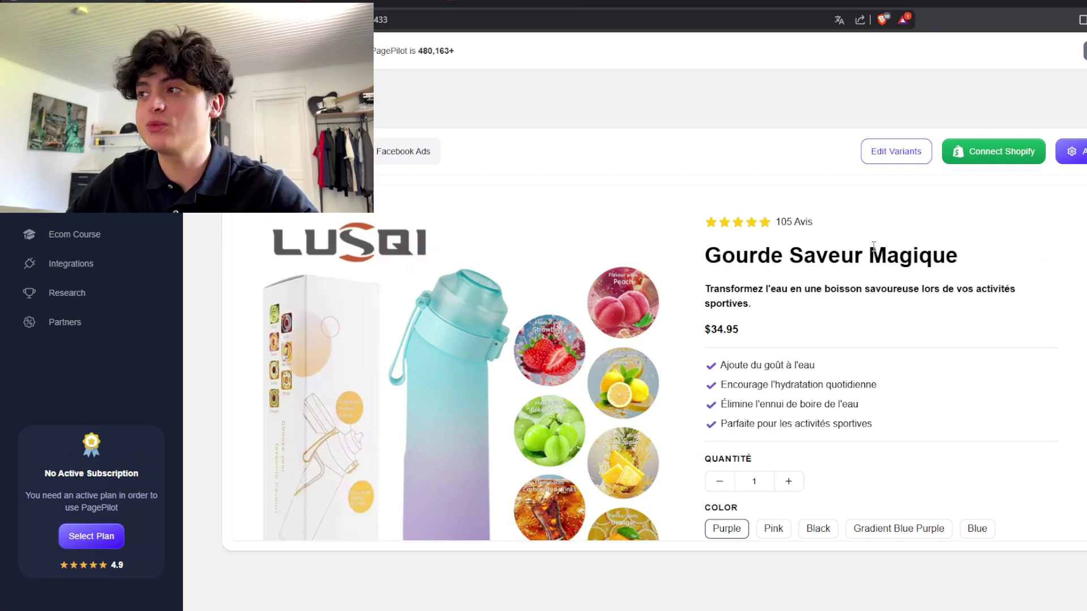
Step: Open the Shopify store connection form and read the instructions for getting the Shopify key
left_click(983, 164)
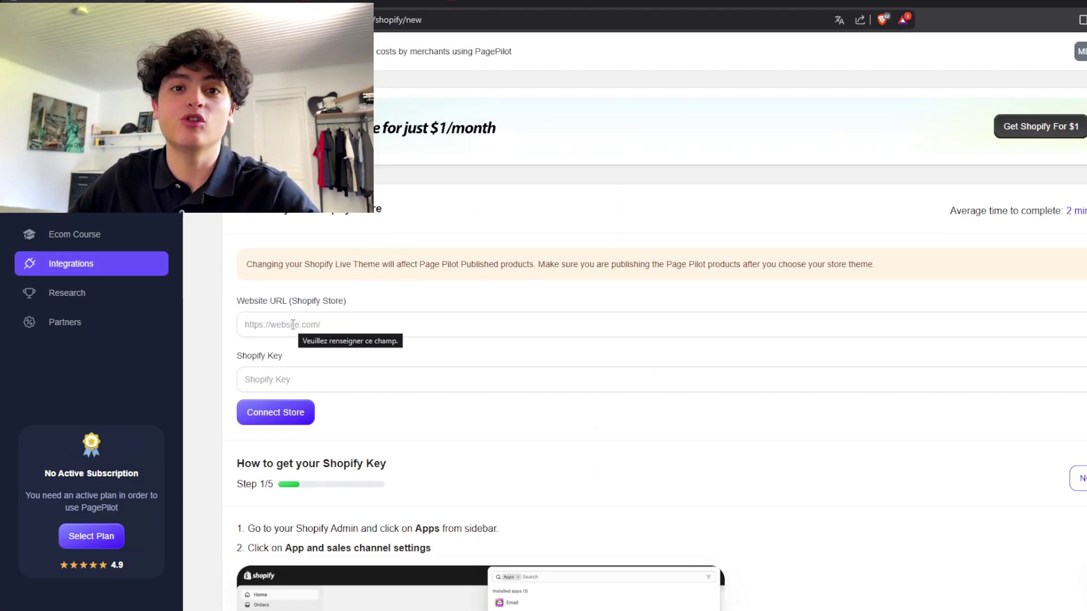
scroll(300, 347, "down", 2)
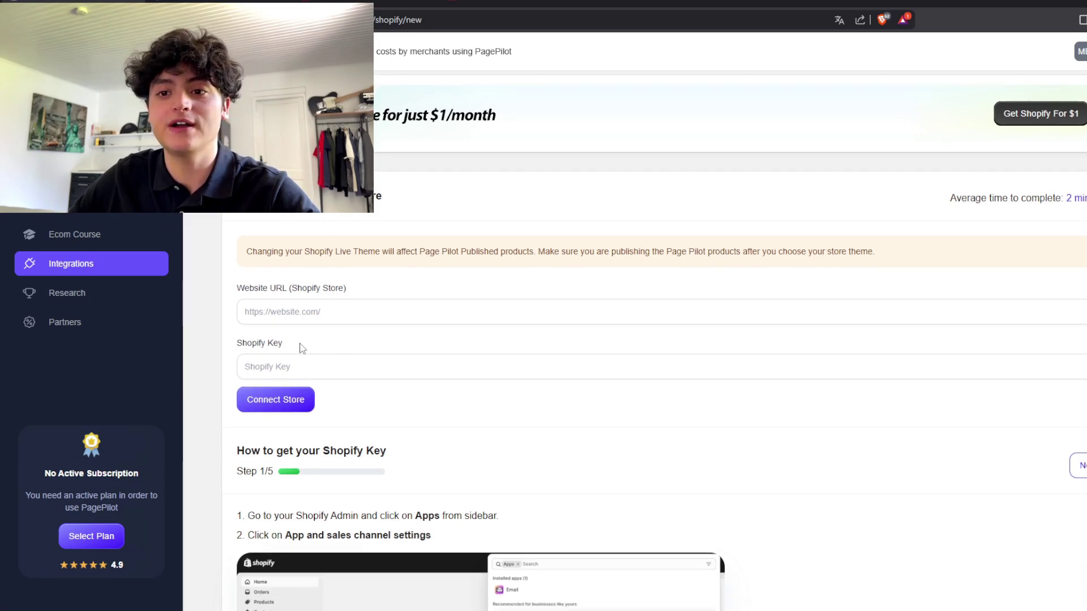
scroll(586, 462, "down", 2)
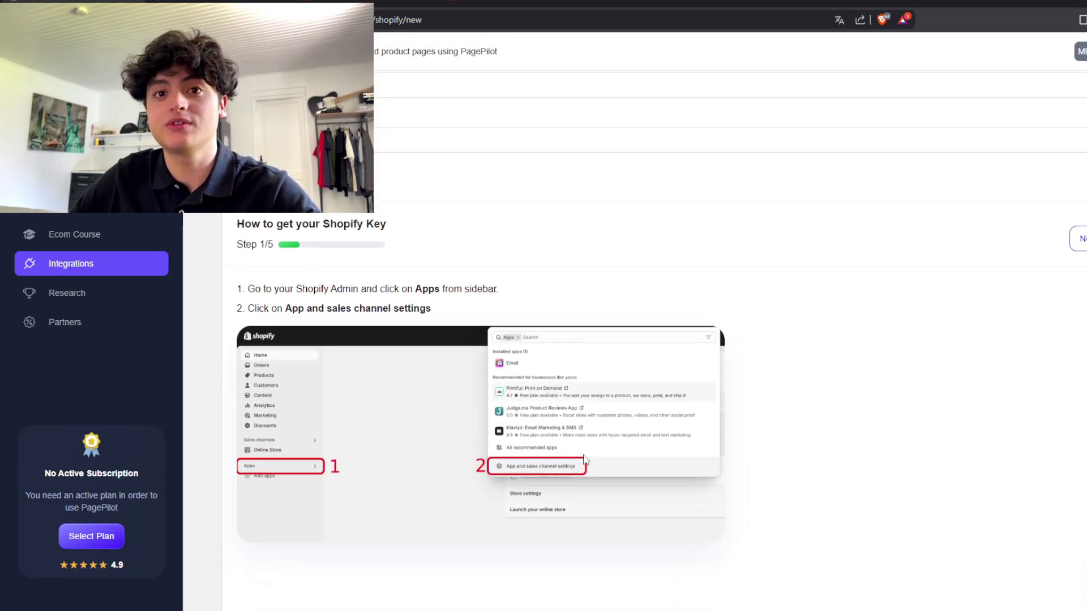
scroll(583, 450, "up", 4)
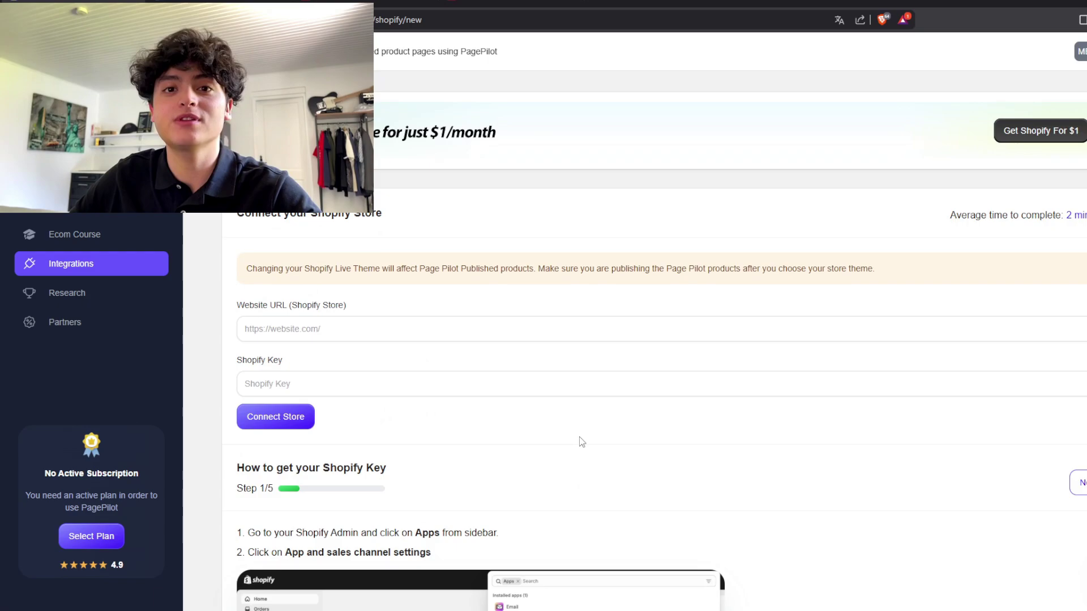
Step: Open the subscription plan selection and compare the Lite, Starter and Scaler plans
left_click(91, 536)
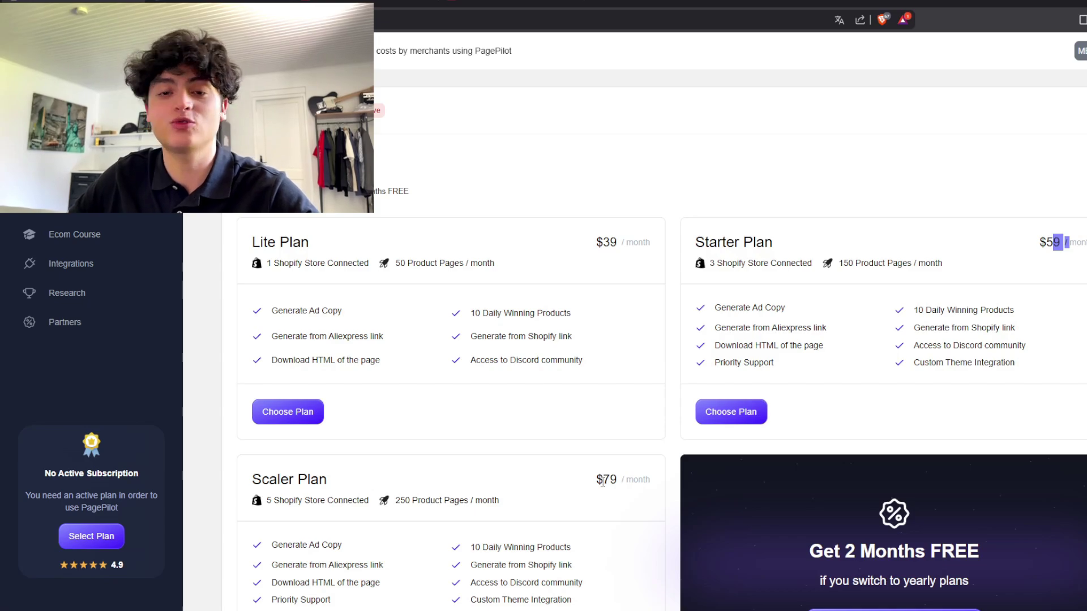
scroll(602, 481, "down", 2)
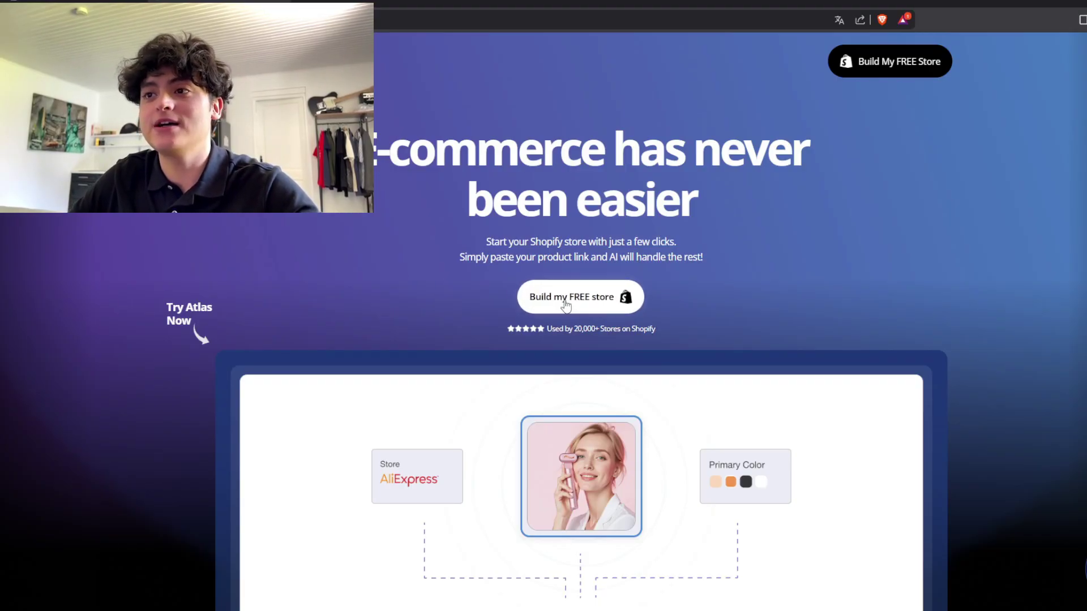
Step: Start building a free store from the Atlas website and install the Atlas app from the Shopify App Store
left_click(599, 314)
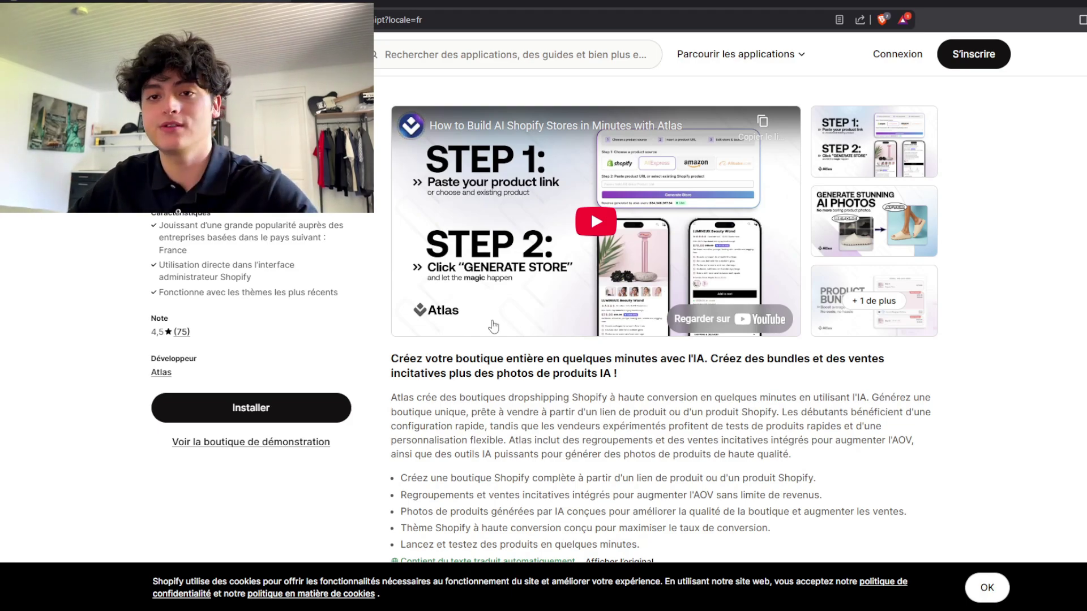
left_click(308, 406)
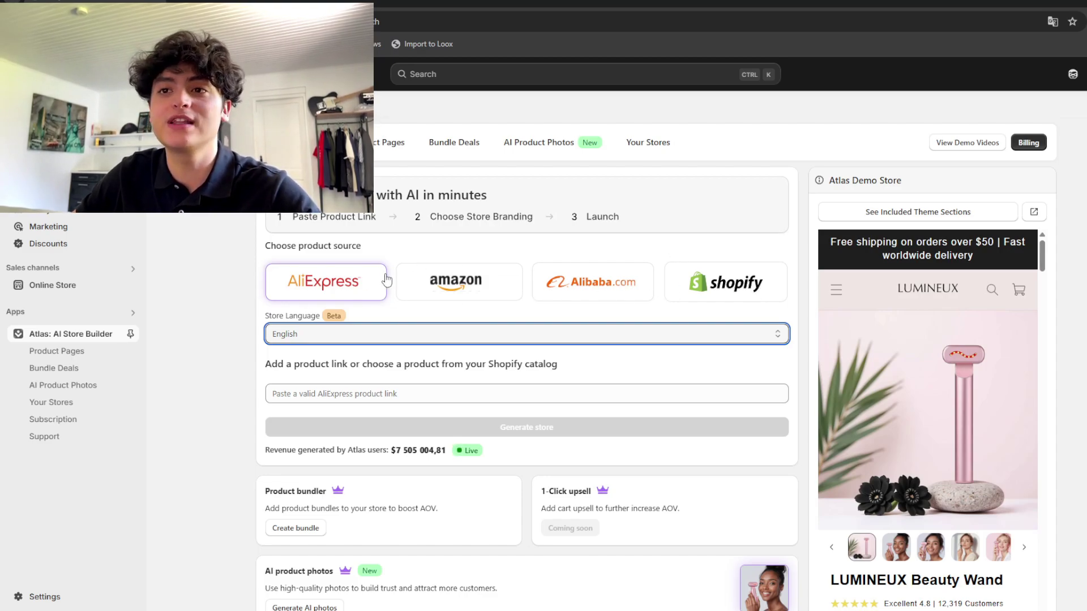
Step: Choose AliExpress as the product source, paste the product link and set the store language to French
left_click(290, 295)
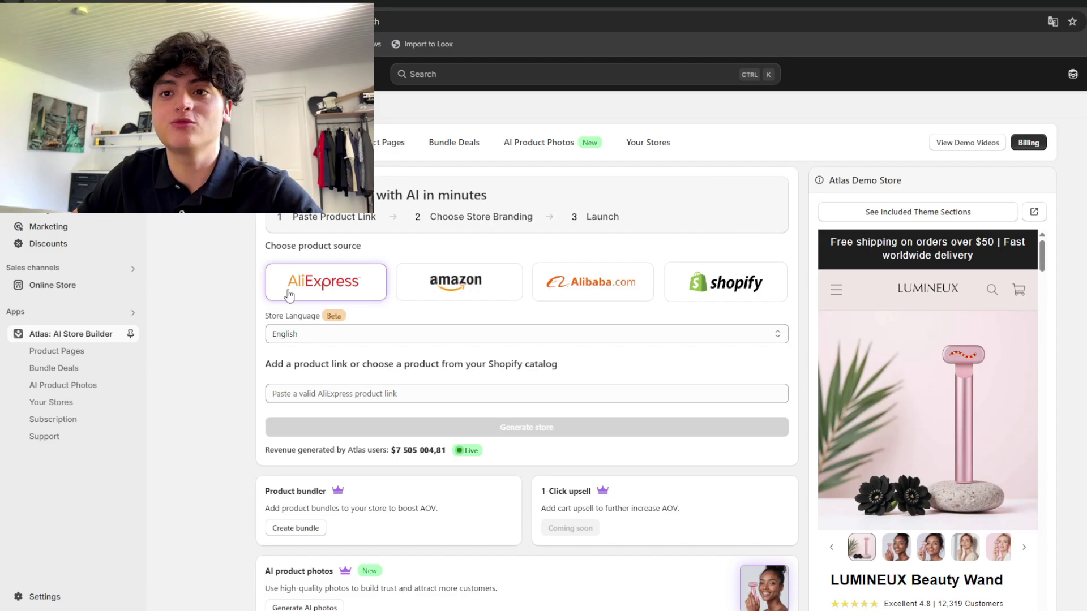
scroll(459, 398, "down", 1)
left_click(352, 332)
scroll(350, 348, "up", 1)
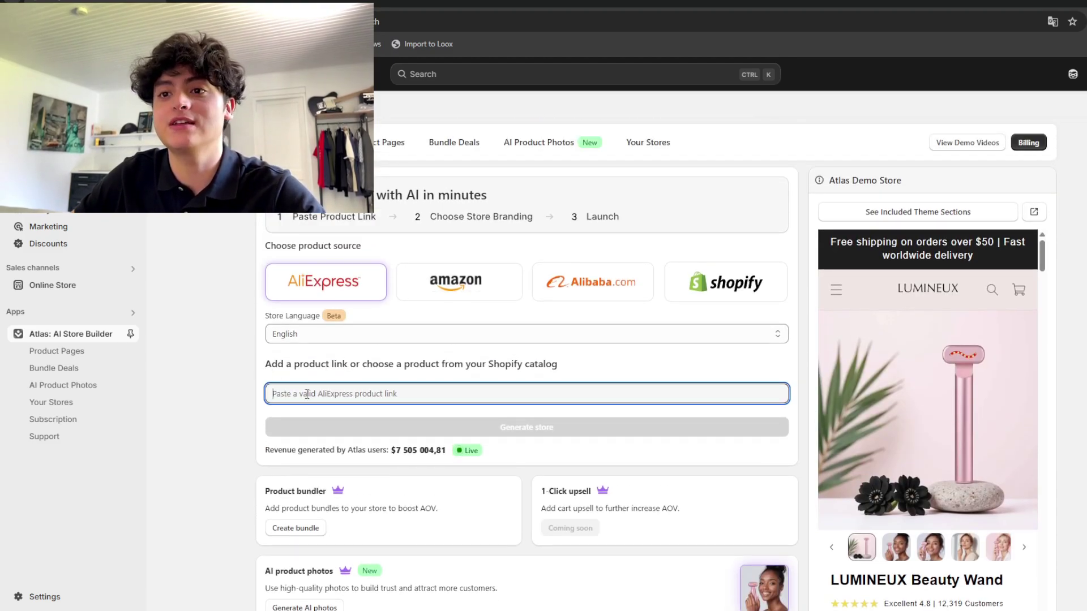
key("ctrl+v")
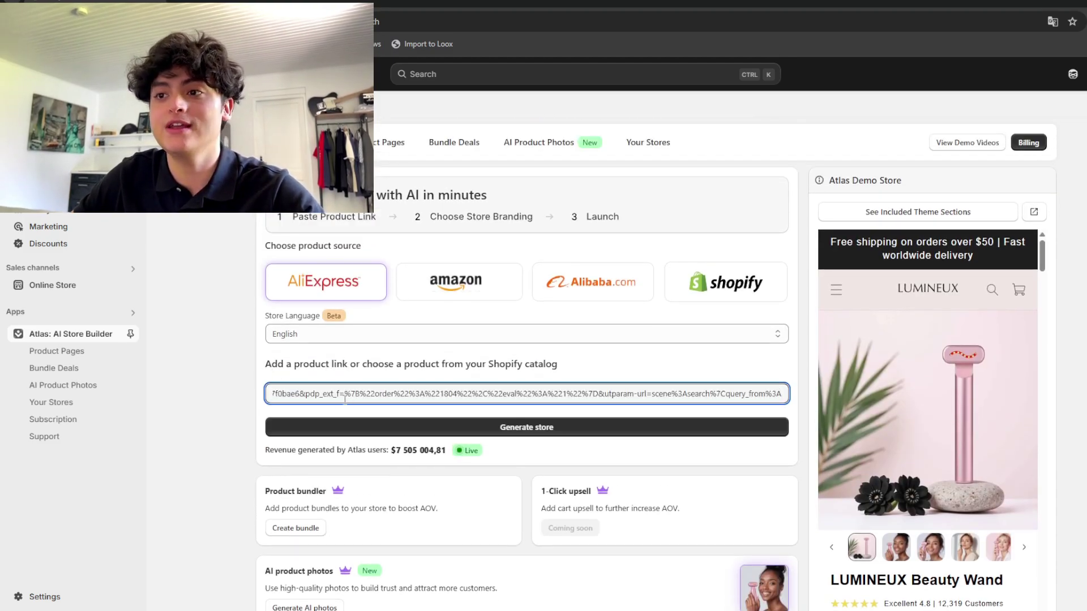
left_click(387, 336)
left_click(350, 385)
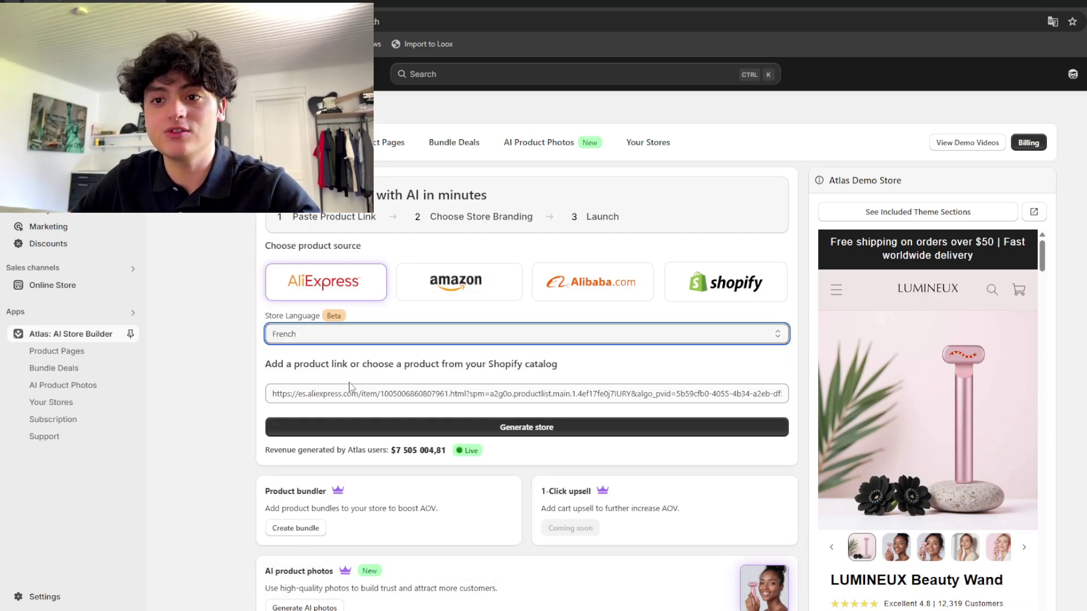
Step: Examine the Atlas bundle, upsell, AI photo and Pro plan options and browse the demo store's product images
scroll(350, 387, "down", 2)
scroll(430, 408, "up", 2)
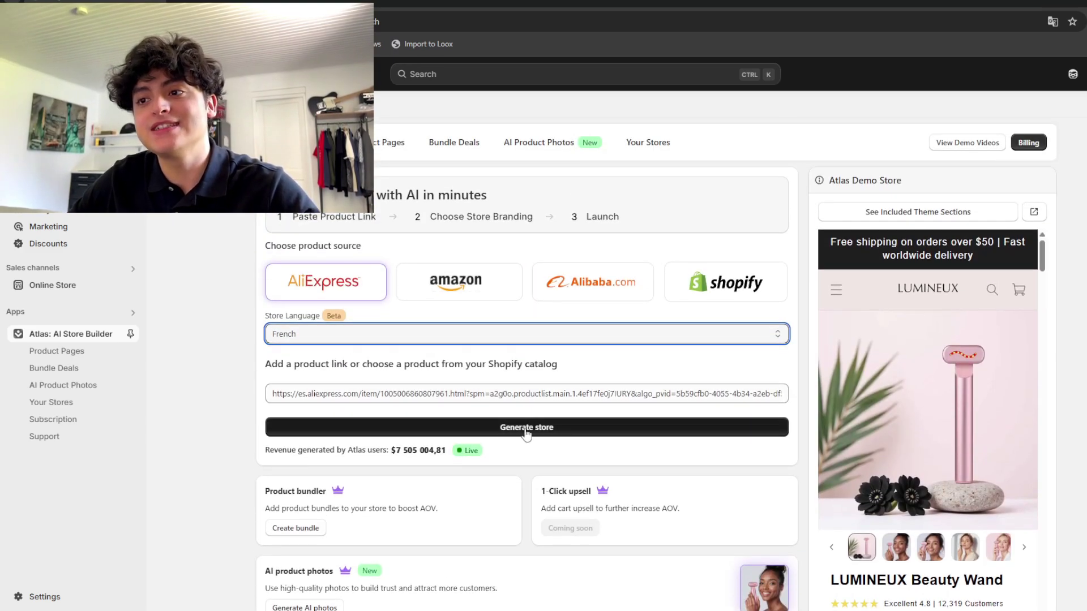
scroll(532, 444, "down", 3)
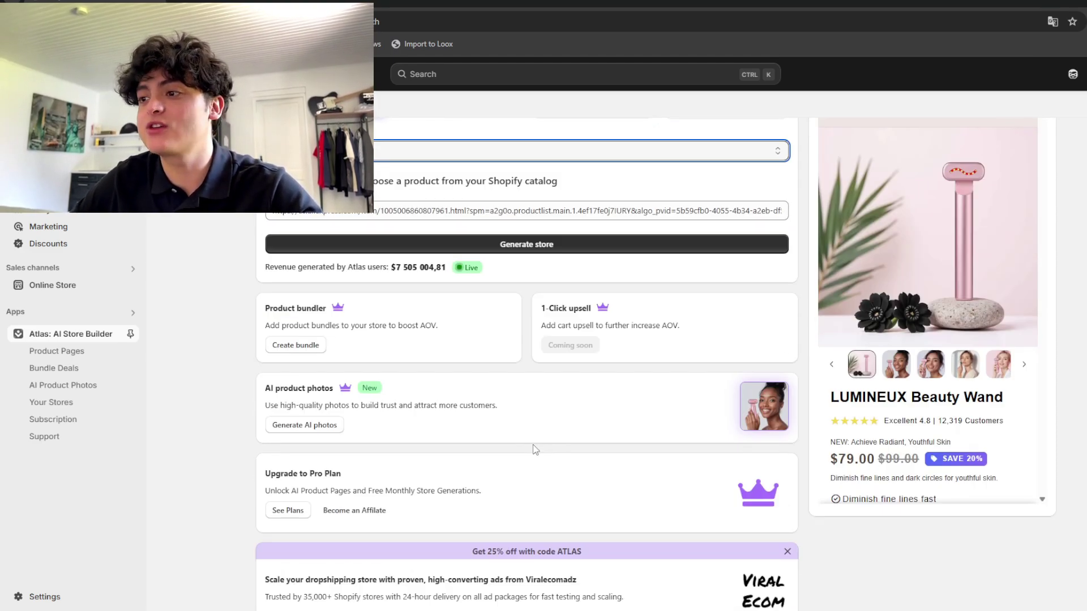
scroll(533, 445, "down", 1)
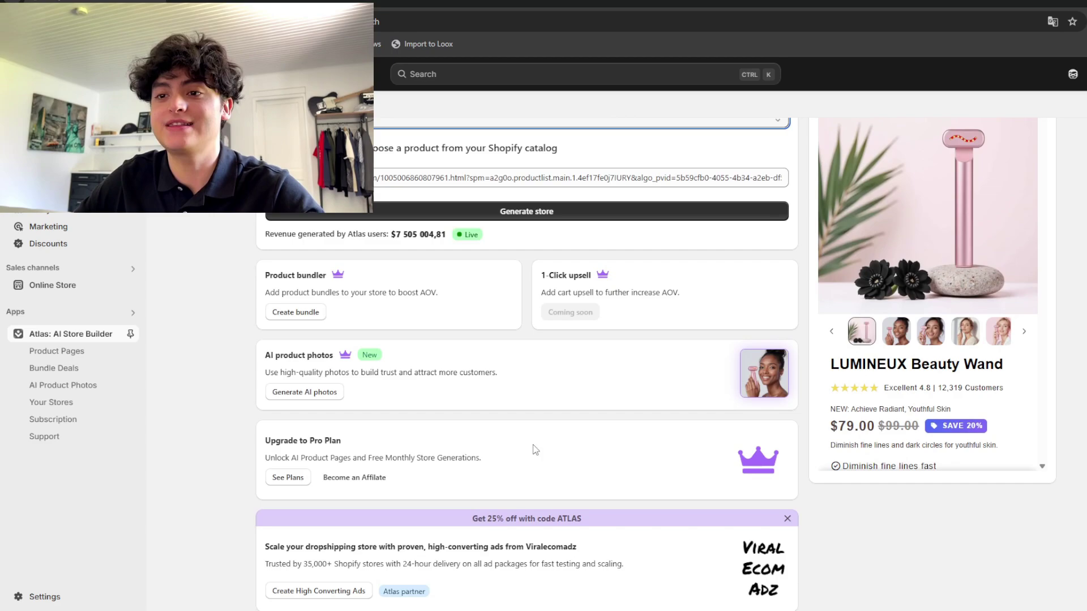
scroll(477, 449, "up", 1)
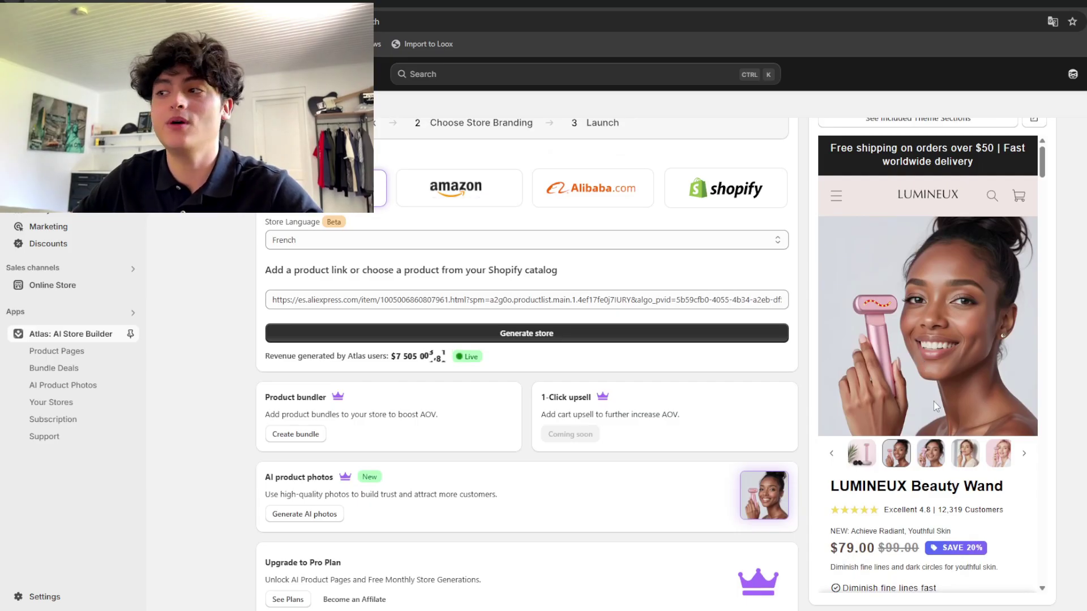
left_click(1004, 457)
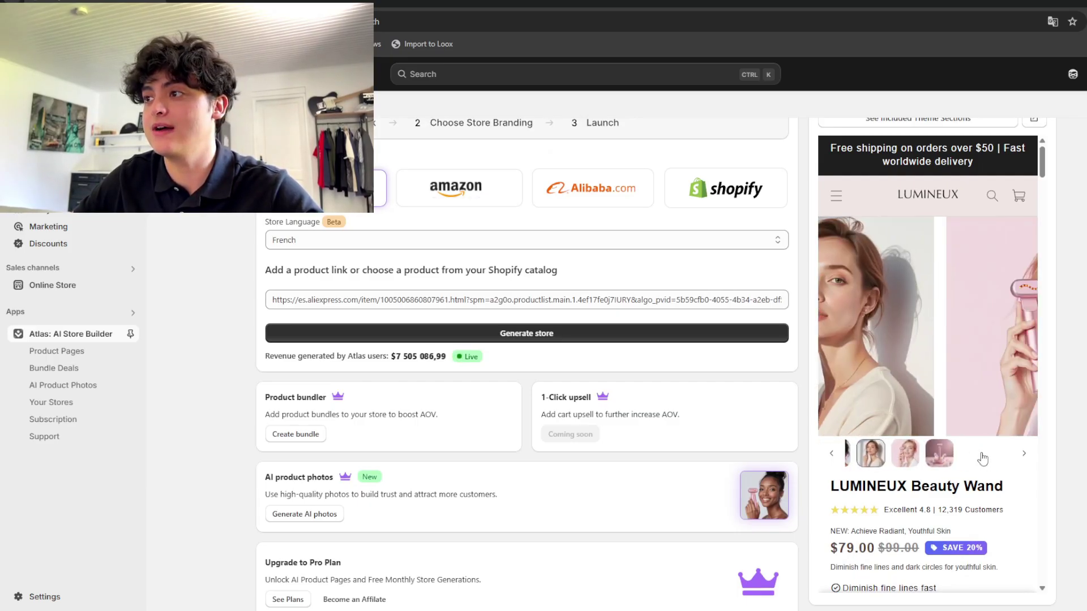
left_click(925, 461)
left_click(994, 455)
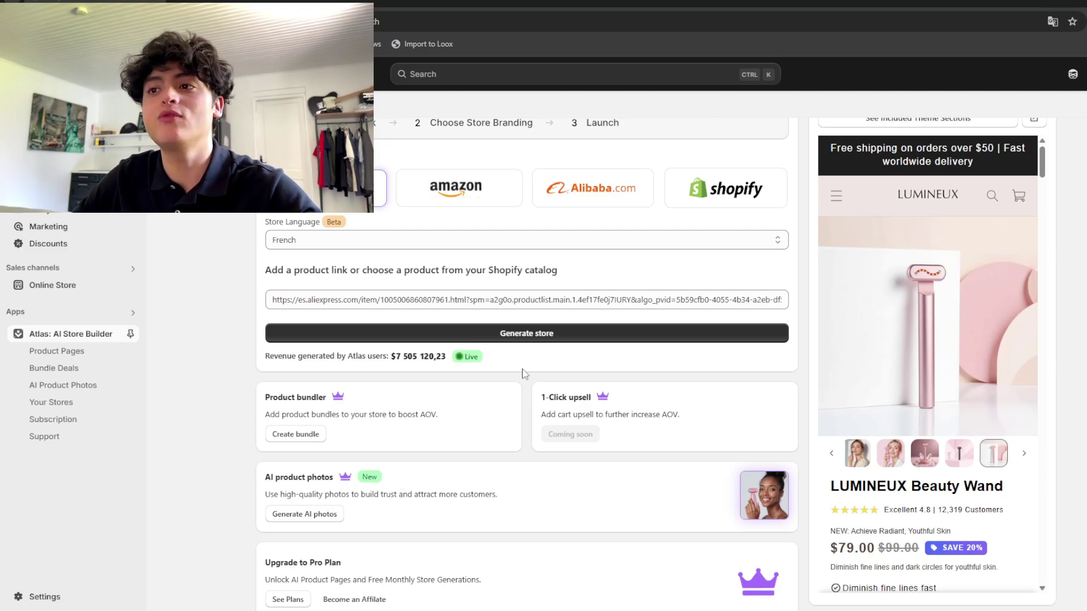
Step: Generate the French store from the pasted AliExpress product link
left_click(532, 339)
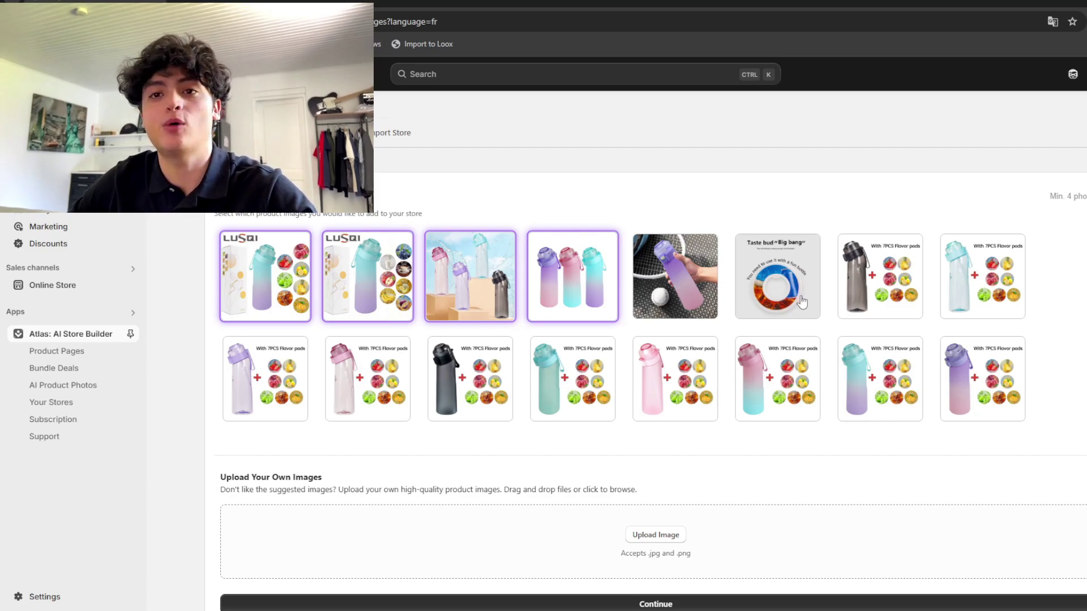
Step: Select only the second to fifth product images, leaving out the first image and the taste diagram, and continue to the color settings
left_click(674, 277)
left_click(777, 282)
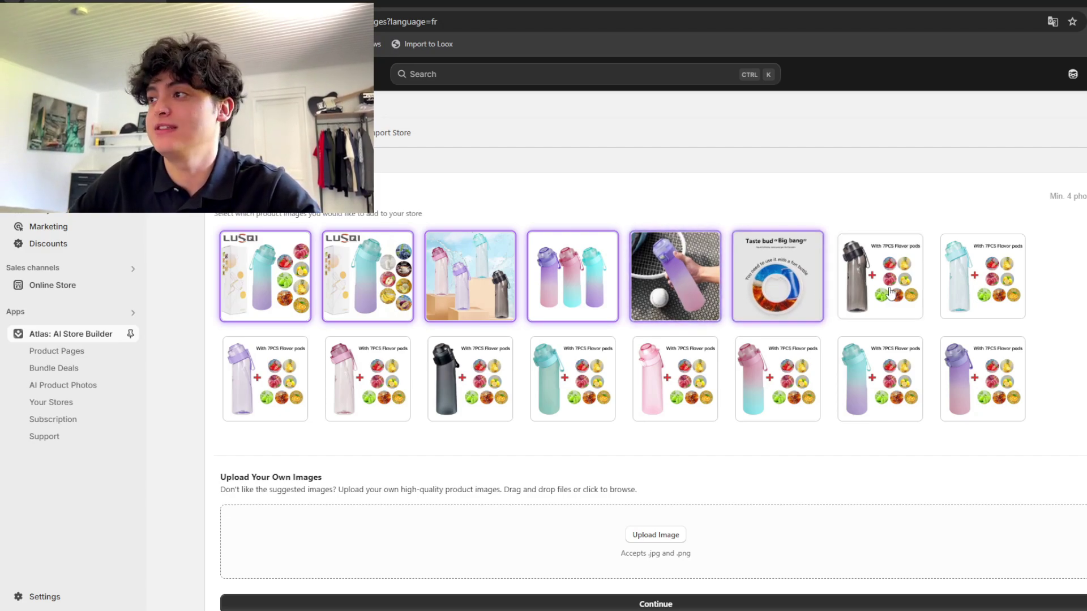
left_click(874, 291)
left_click(807, 290)
left_click(877, 283)
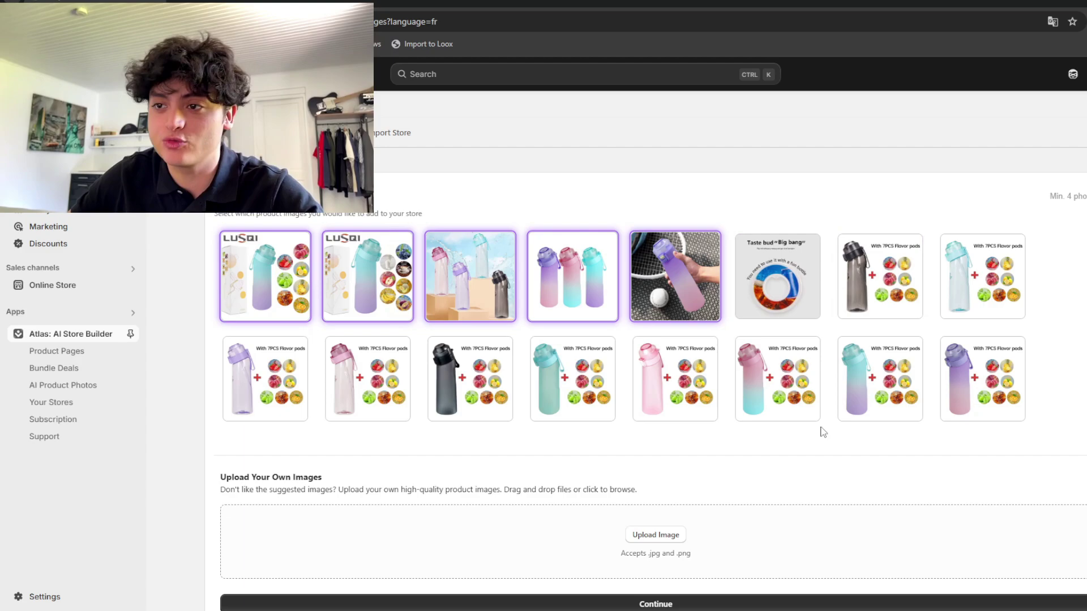
left_click(278, 260)
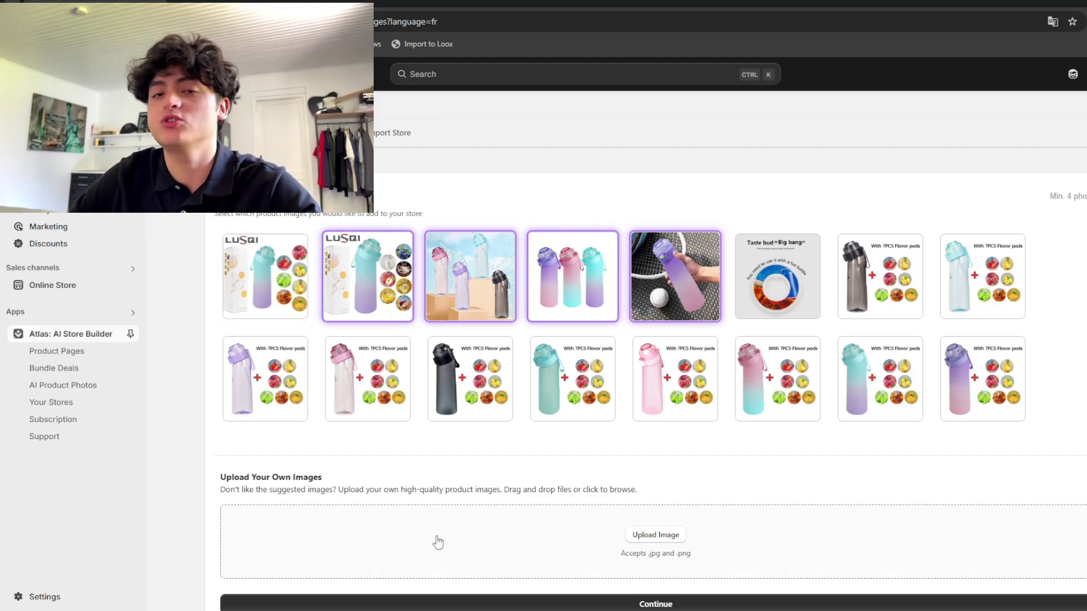
scroll(364, 512, "down", 3)
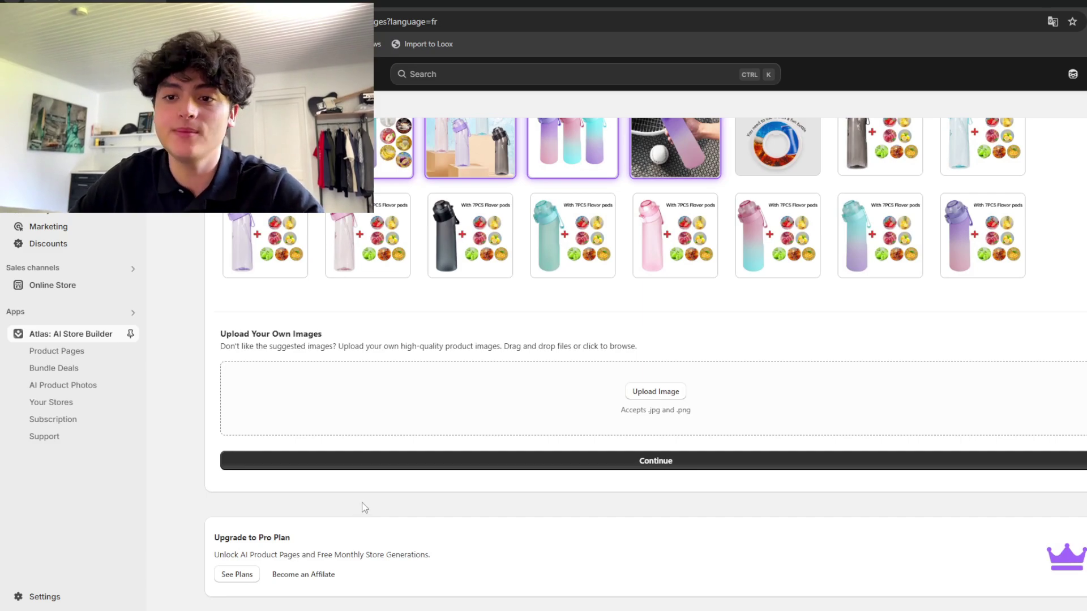
left_click(615, 461)
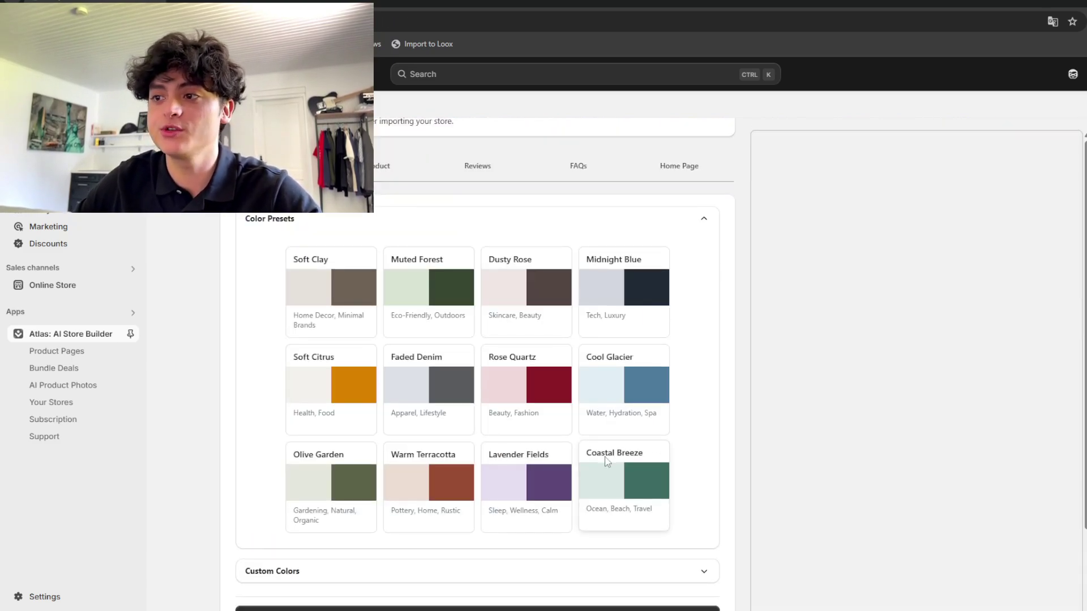
Step: Examine the generated AquaGourmande store preview from the product details through the comparison table and benefits down to the customer reviews
scroll(707, 475, "down", 8)
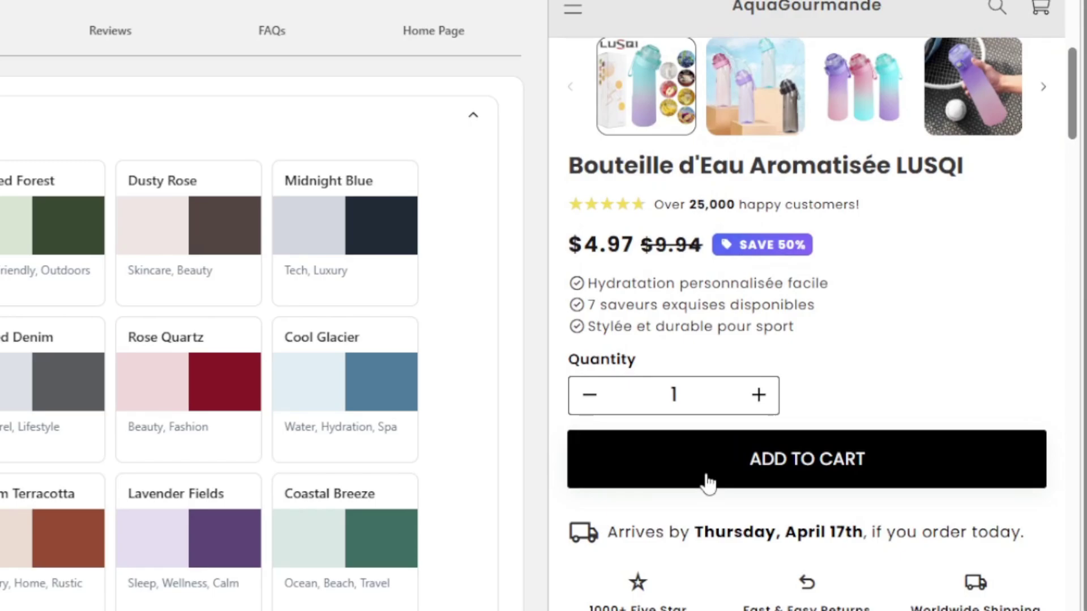
scroll(709, 481, "down", 6)
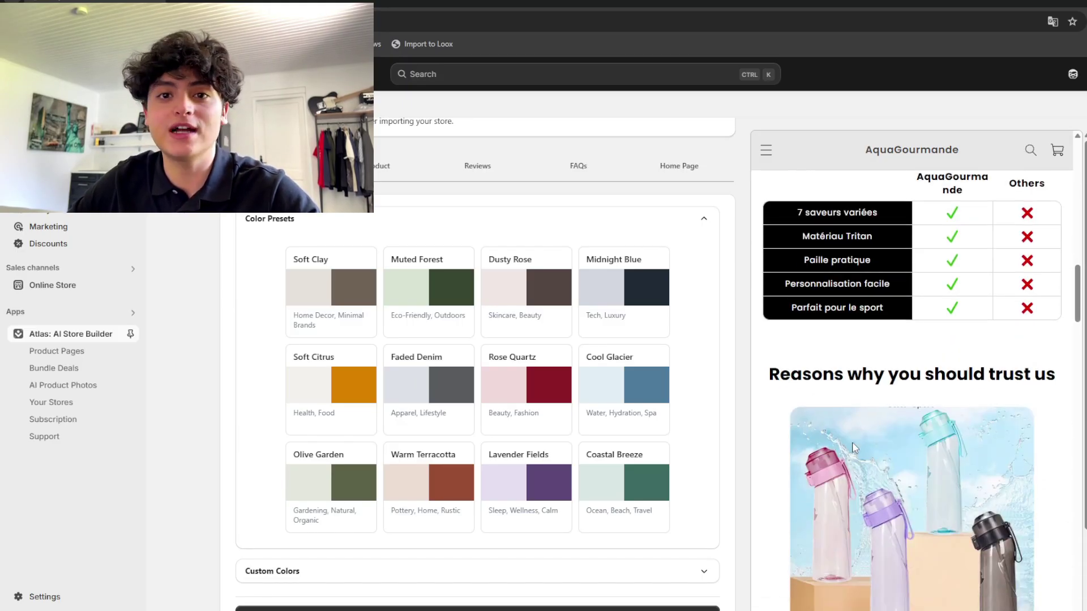
scroll(854, 447, "down", 6)
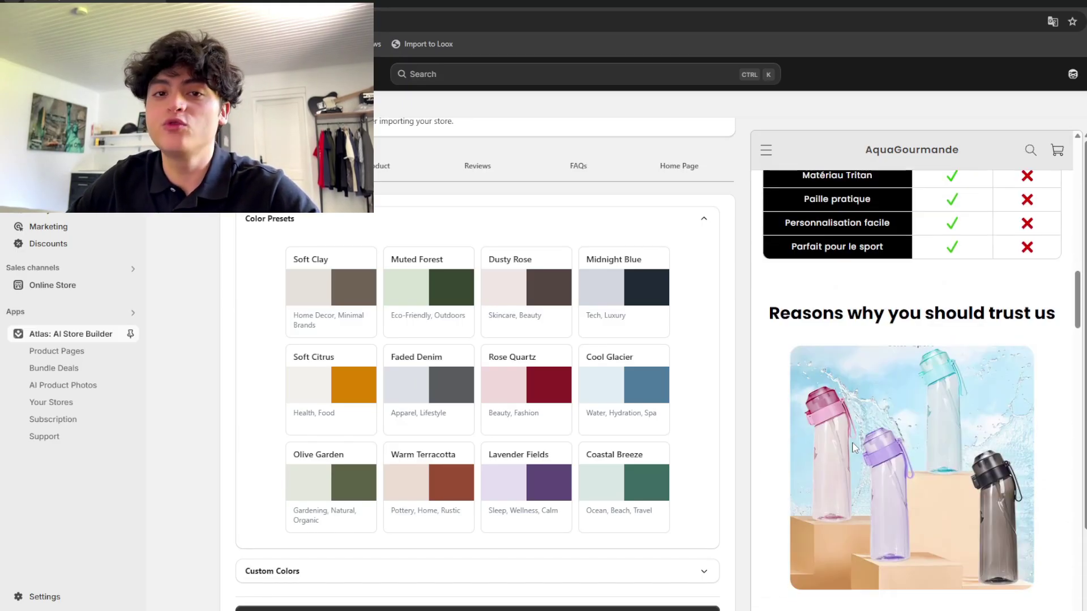
scroll(854, 448, "down", 10)
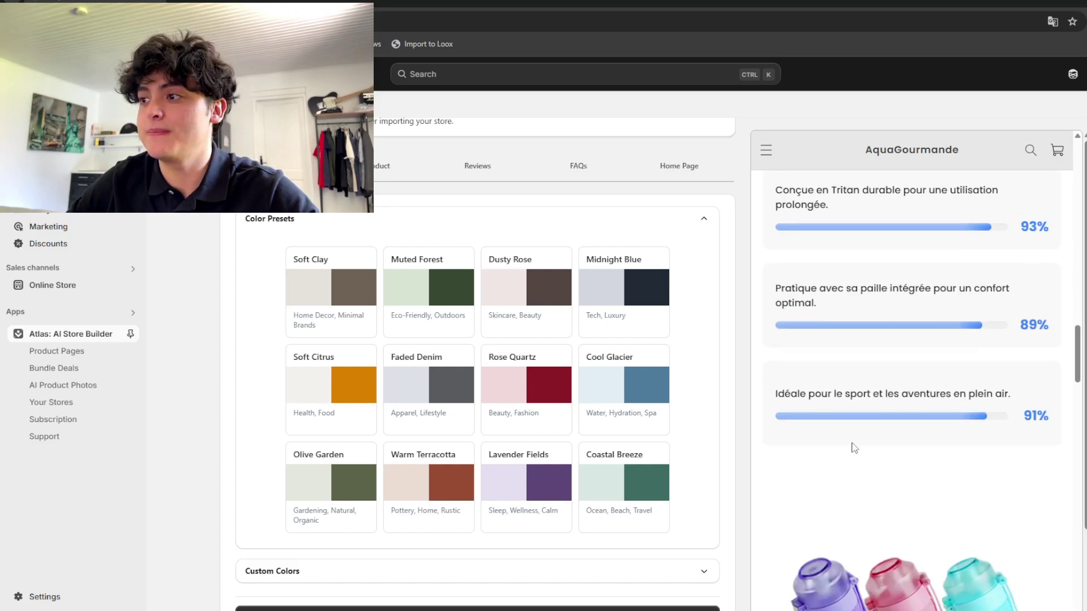
scroll(883, 502, "down", 10)
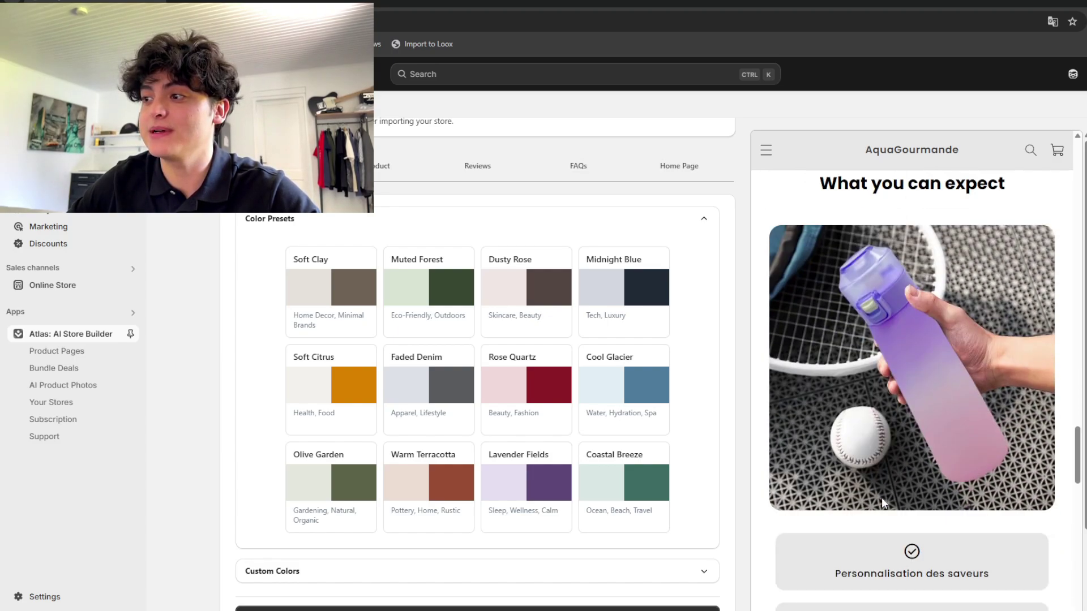
scroll(883, 502, "down", 3)
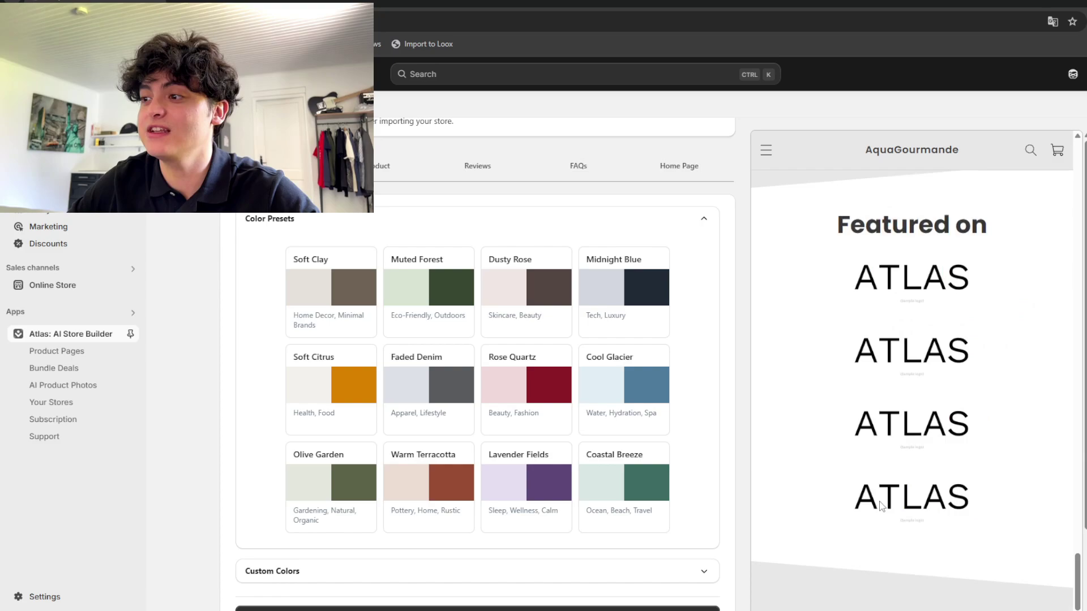
scroll(626, 498, "down", 1)
scroll(890, 545, "down", 3)
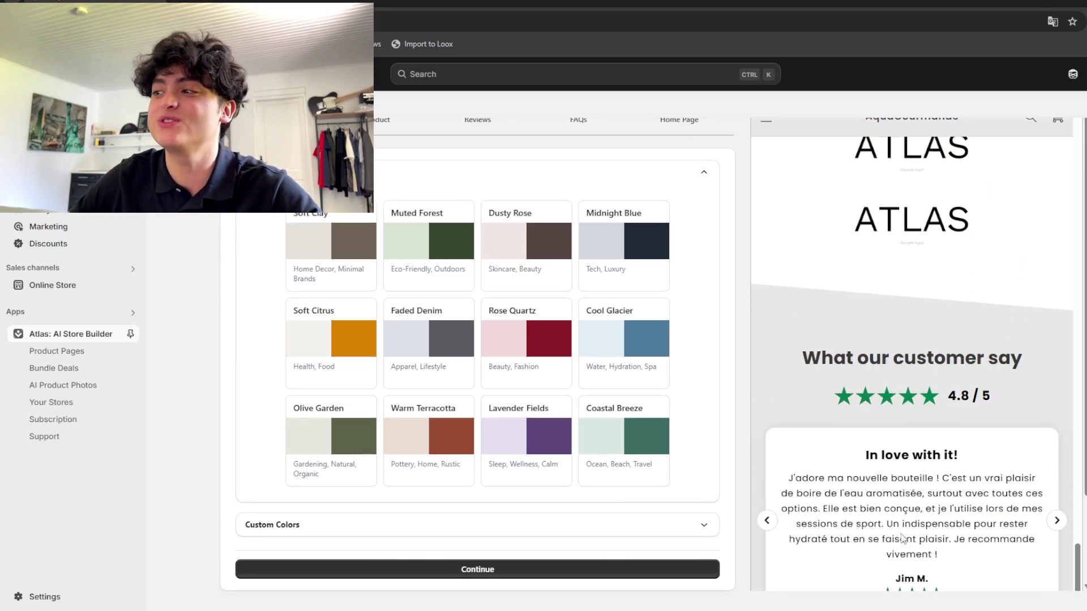
Step: Browse the bottle photos in the preview's product gallery and review the purchase section, information sections and comparison table again
scroll(905, 532, "up", 10)
scroll(924, 520, "up", 10)
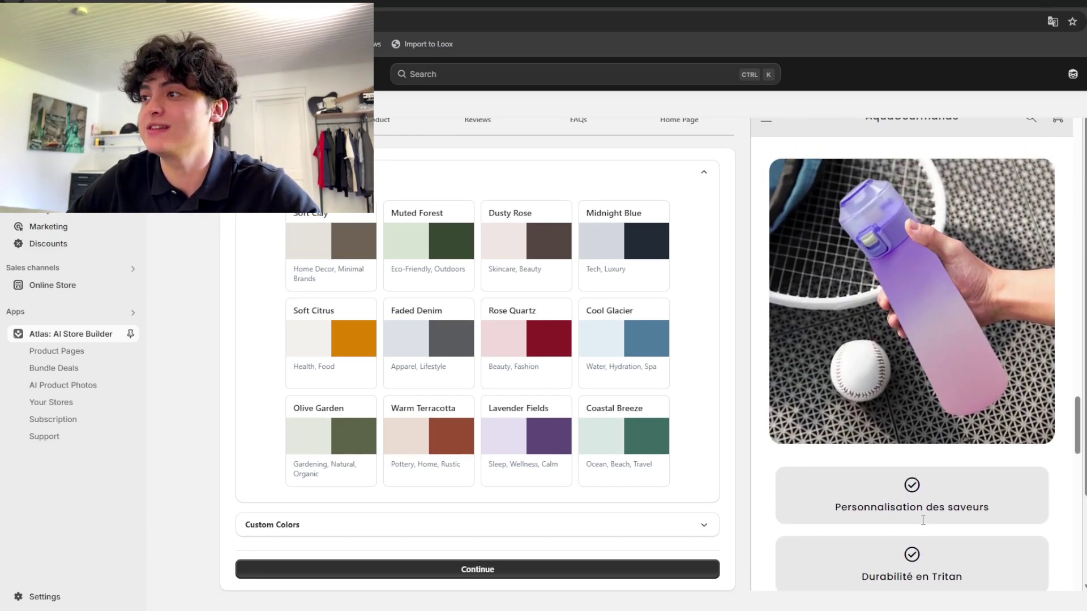
scroll(927, 525, "up", 15)
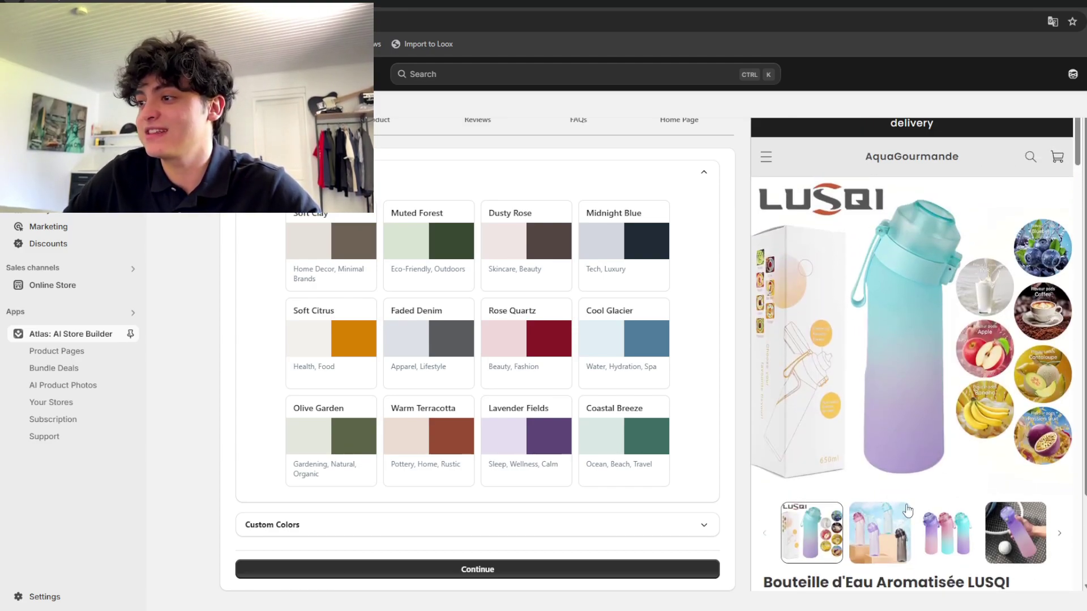
left_click(904, 512)
left_click(963, 535)
left_click(1014, 533)
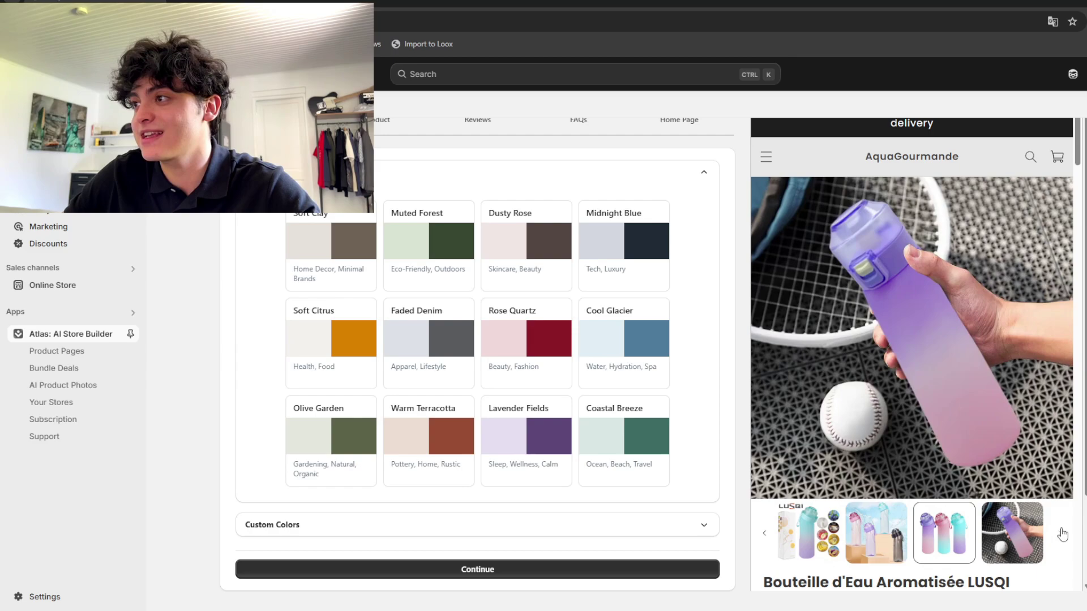
scroll(981, 529, "down", 3)
scroll(911, 501, "down", 7)
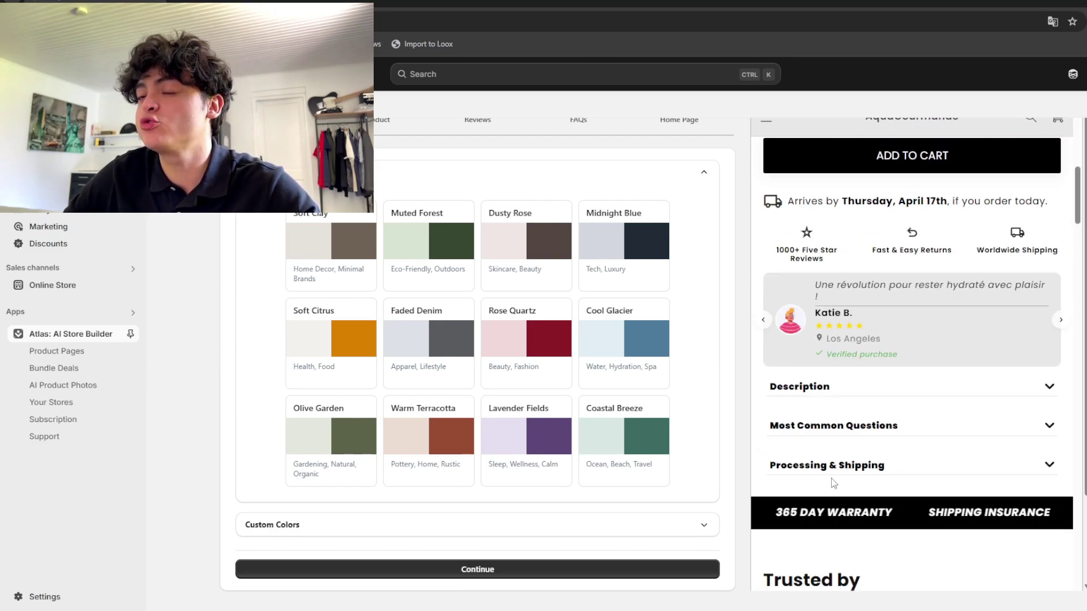
scroll(1000, 308, "up", 4)
scroll(793, 423, "down", 5)
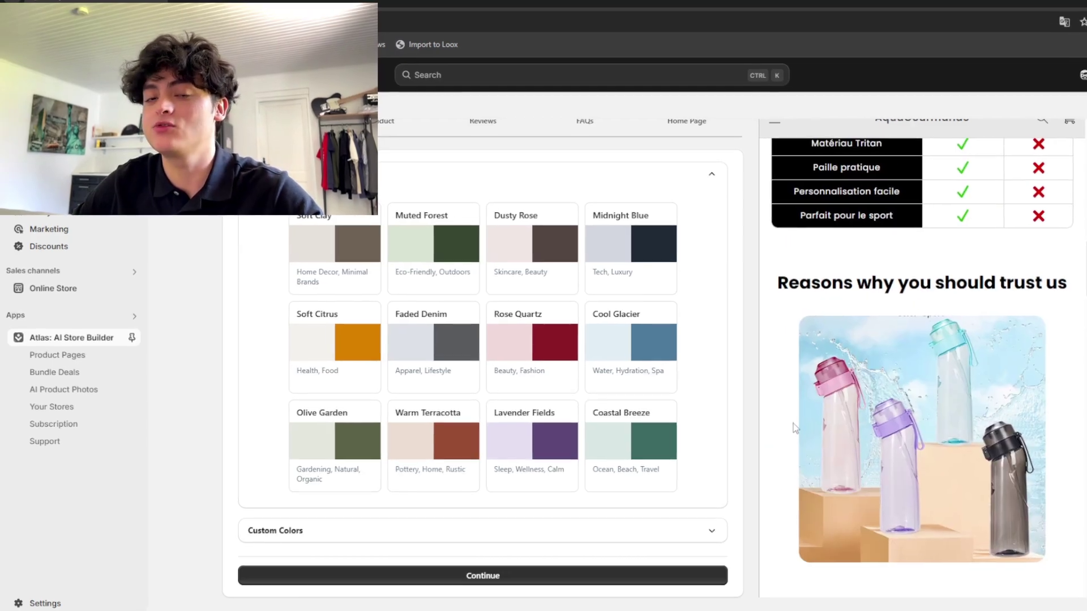